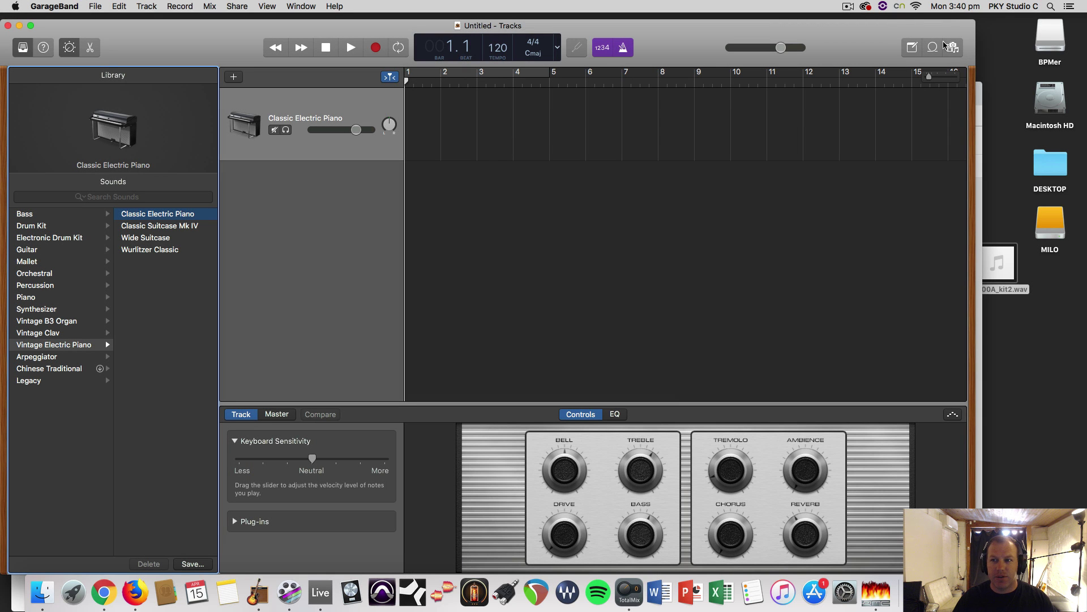
Step: Bring the Chrome window showing YouTube to the front
left_click(981, 89)
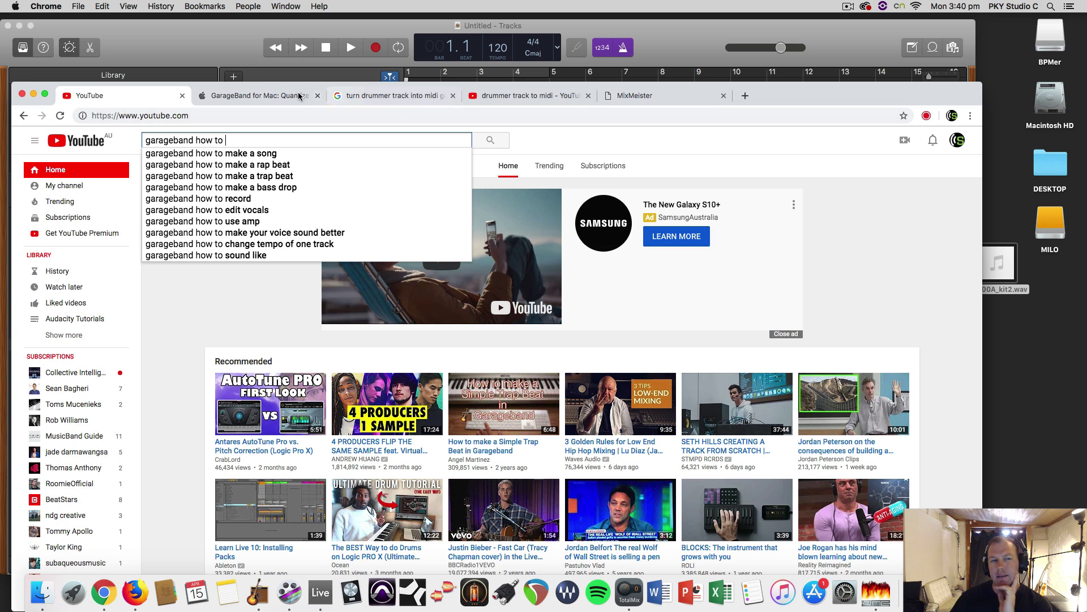
Step: Minimize the Chrome YouTube window to return to GarageBand
left_click(34, 93)
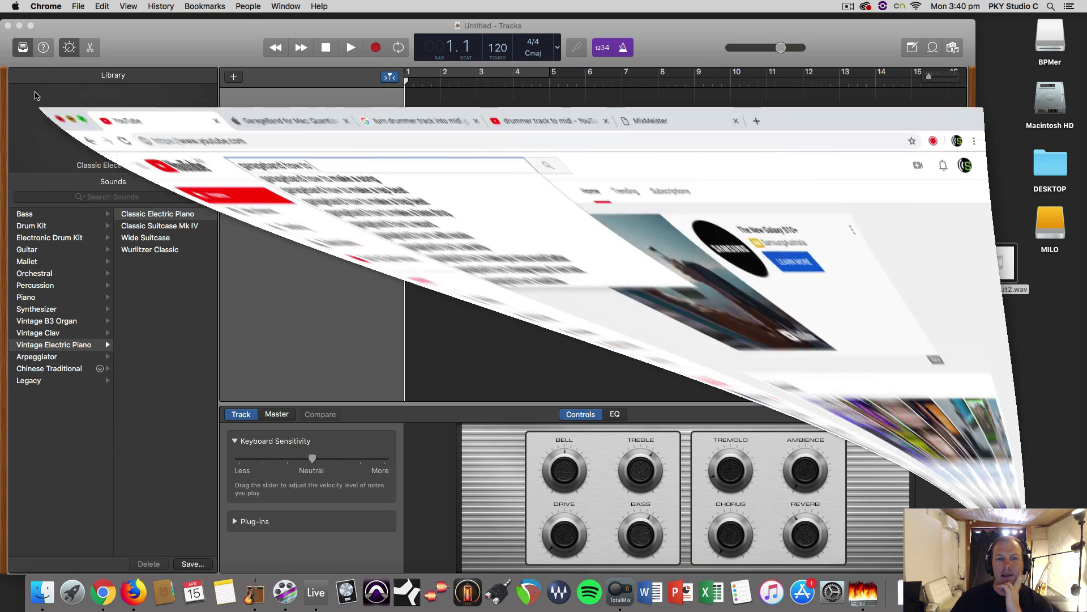
Step: Drag the Anton - Ambition loop into the song and onto the first track at bar 1
left_click(933, 48)
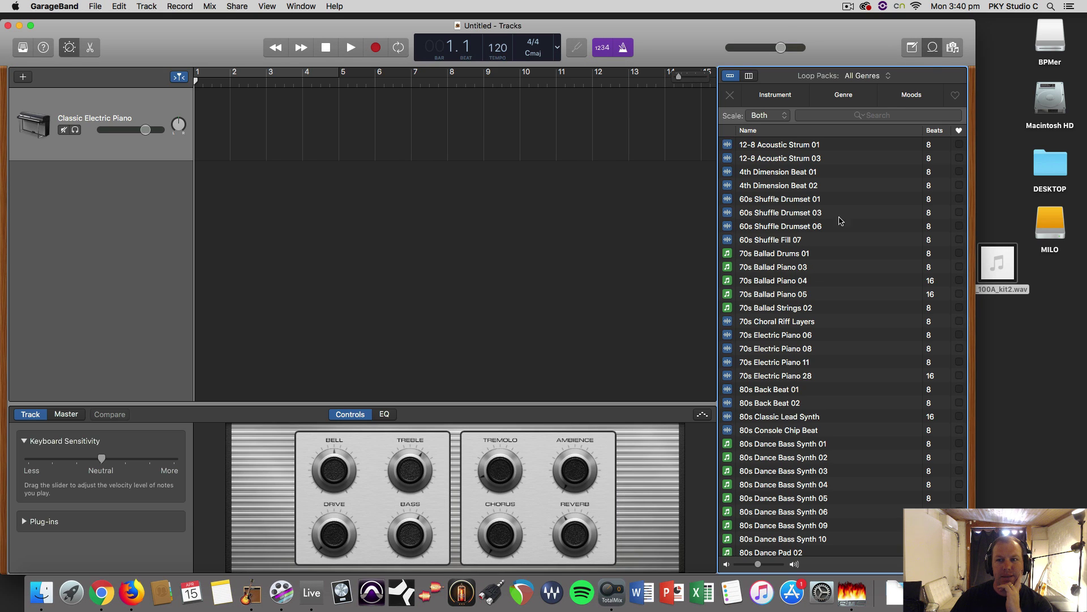
left_click(932, 48)
left_click(933, 48)
scroll(838, 279, "down", 10)
scroll(842, 279, "down", 20)
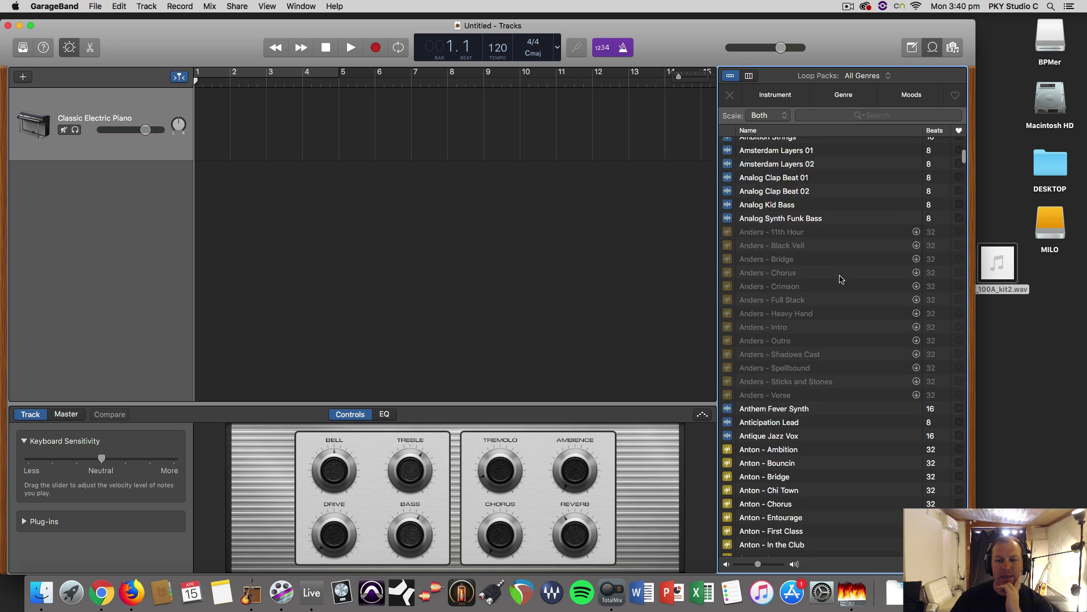
scroll(842, 279, "down", 2)
left_click_drag(788, 173, 201, 201)
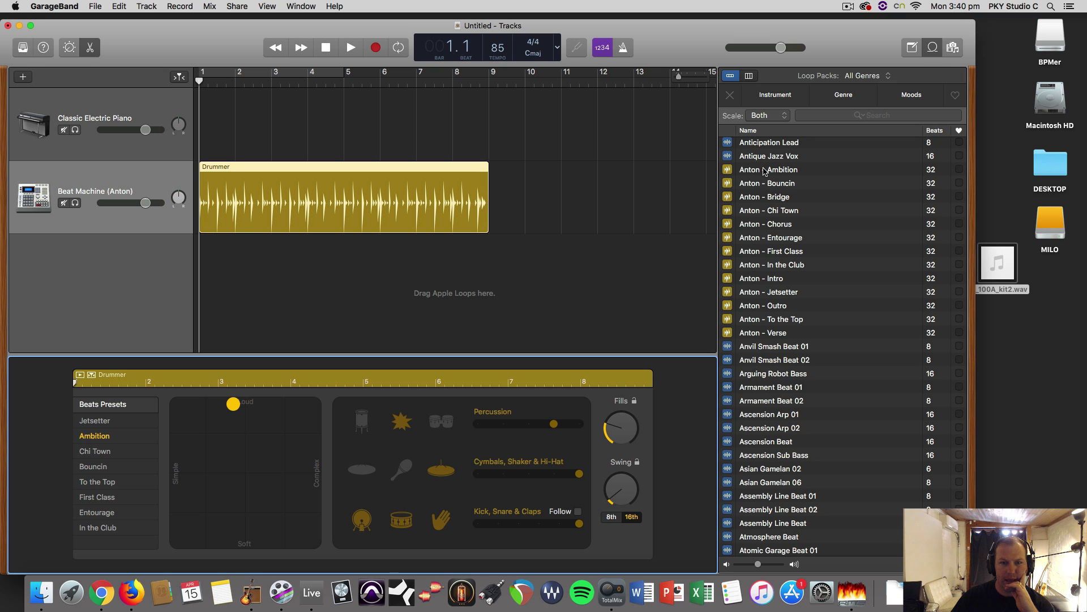
left_click_drag(762, 176, 215, 120)
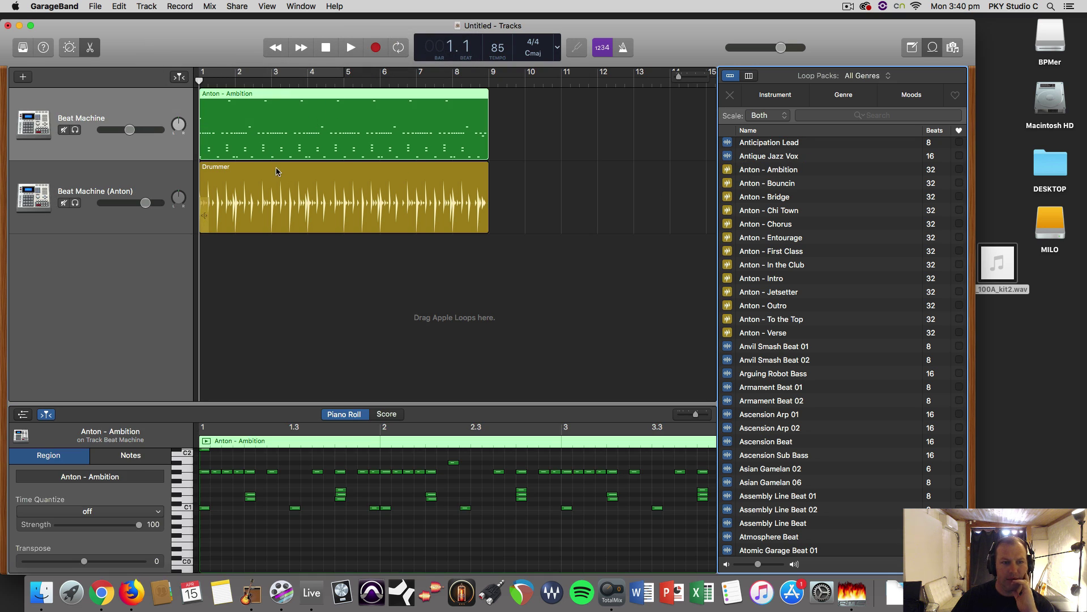
Step: Delete the Drummer region, audition the Anton - Ambition beat, and set the tempo to 90
left_click(278, 175)
key("Delete")
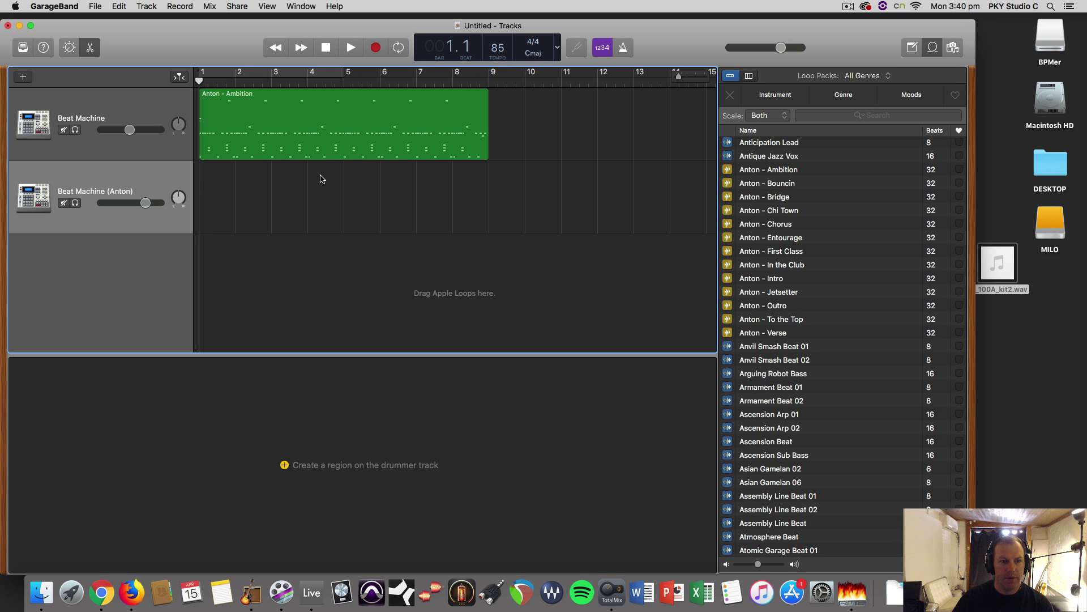
left_click(355, 51)
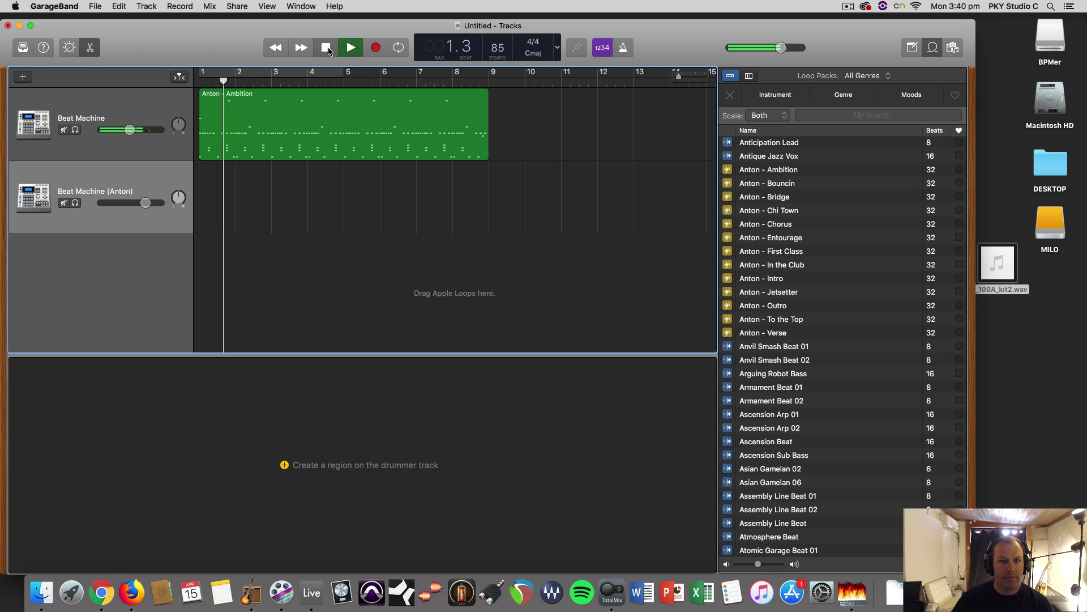
left_click(327, 49)
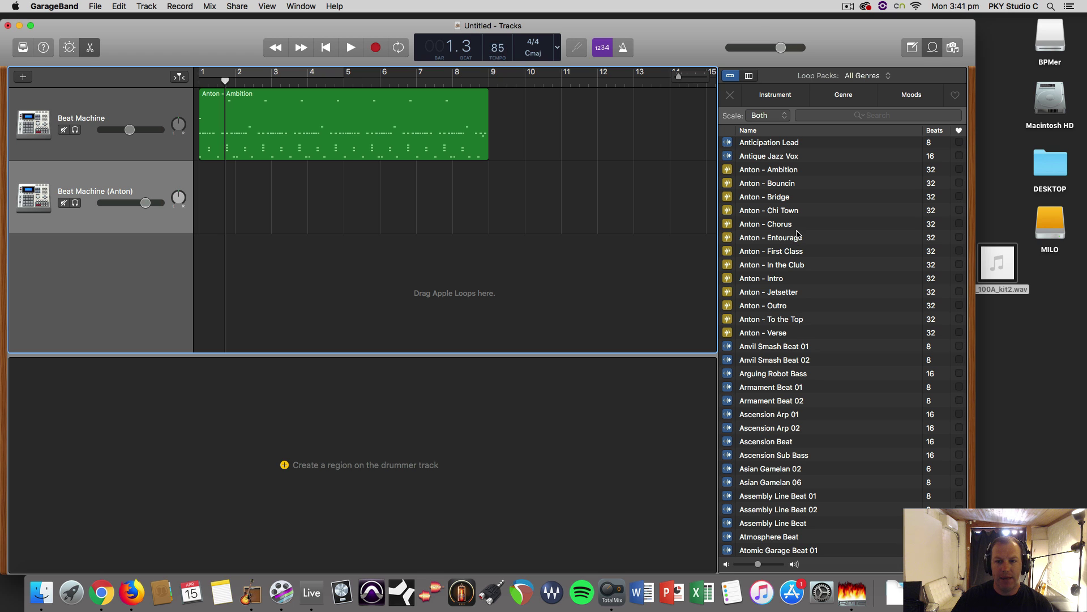
double_click(504, 51)
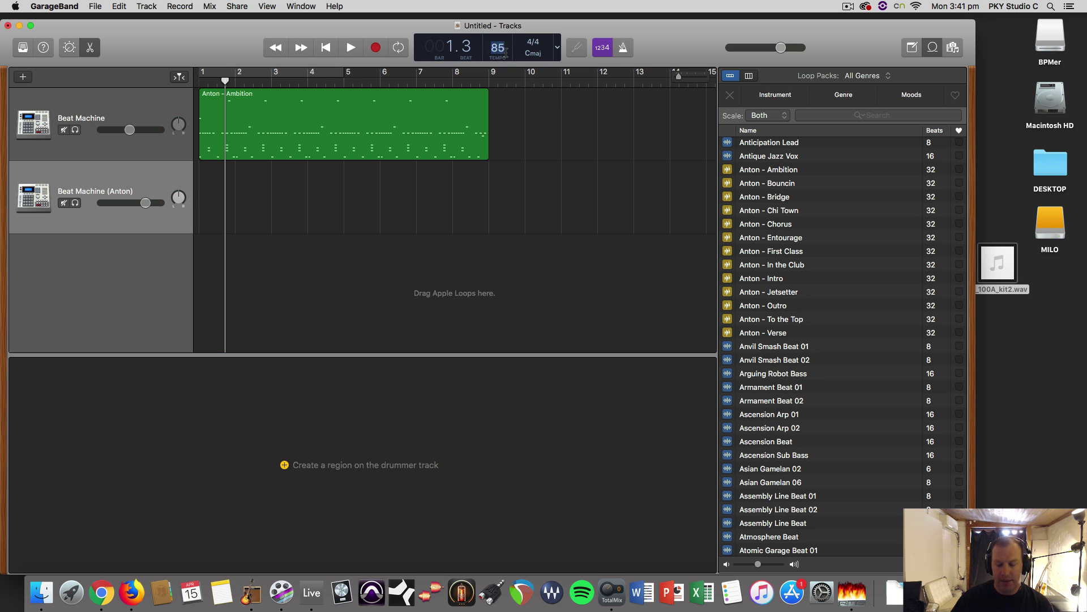
type("90")
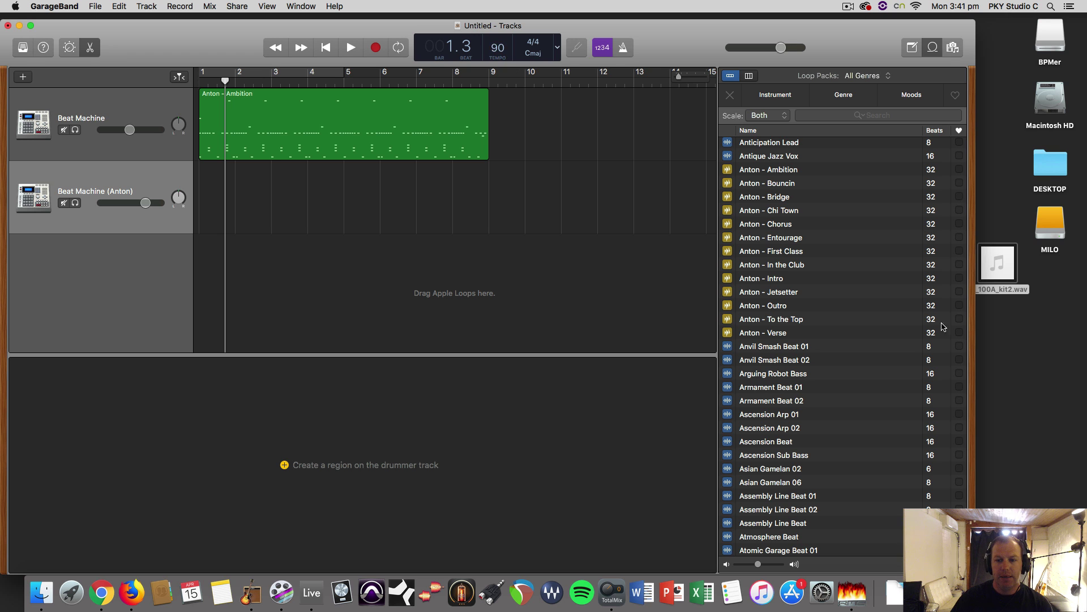
Step: Preview Backroads Electric and Back and Forth loops, then add Back Alley Bass as a new track
scroll(773, 361, "down", 10)
scroll(773, 360, "down", 10)
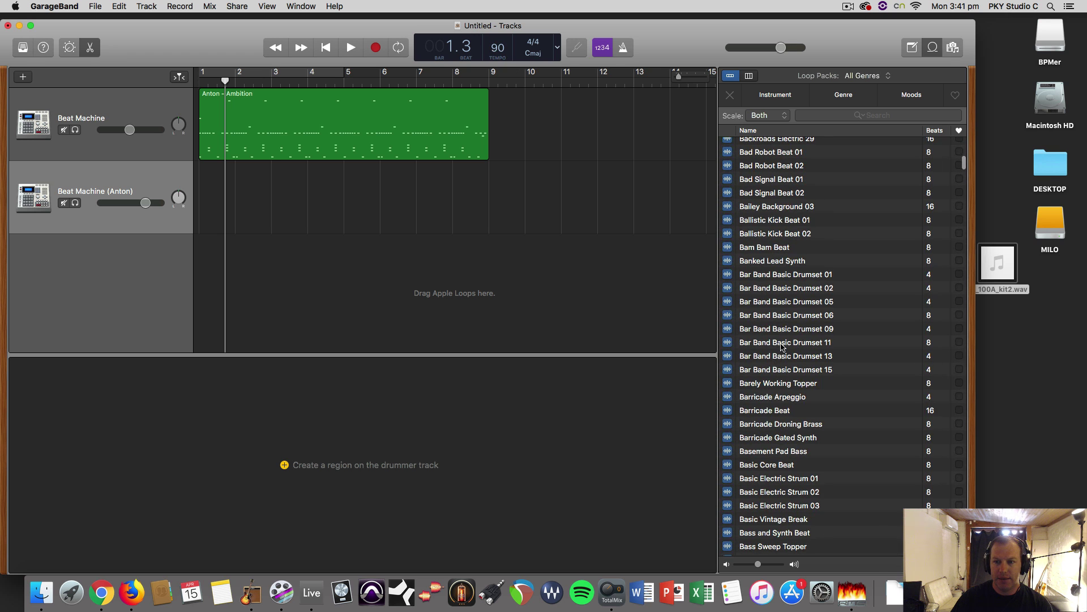
scroll(782, 348, "up", 5)
left_click(777, 289)
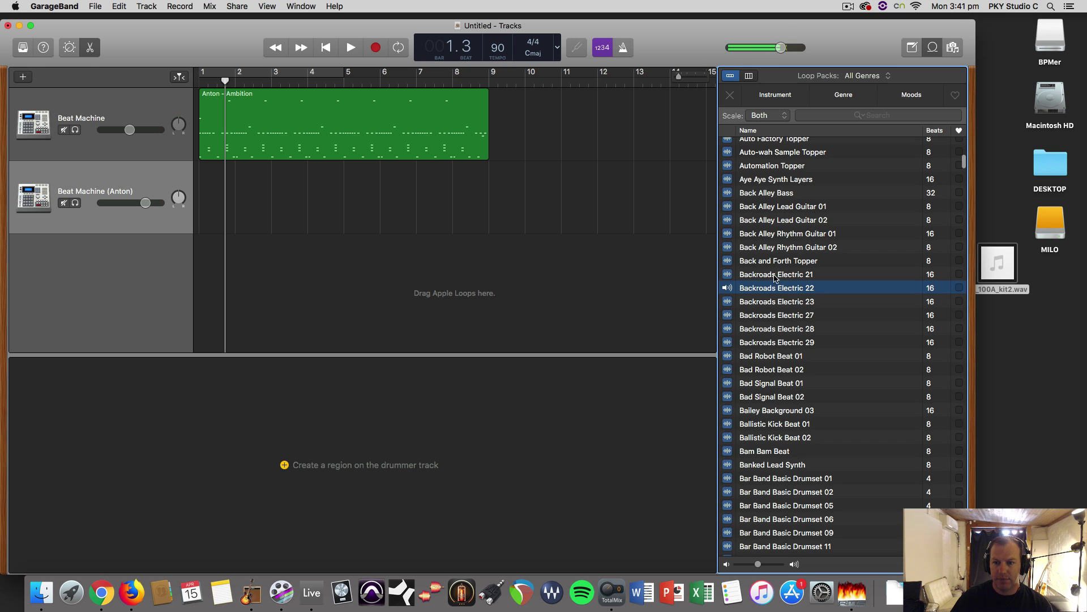
left_click(774, 275)
left_click(773, 261)
left_click(770, 193)
left_click_drag(769, 196, 262, 266)
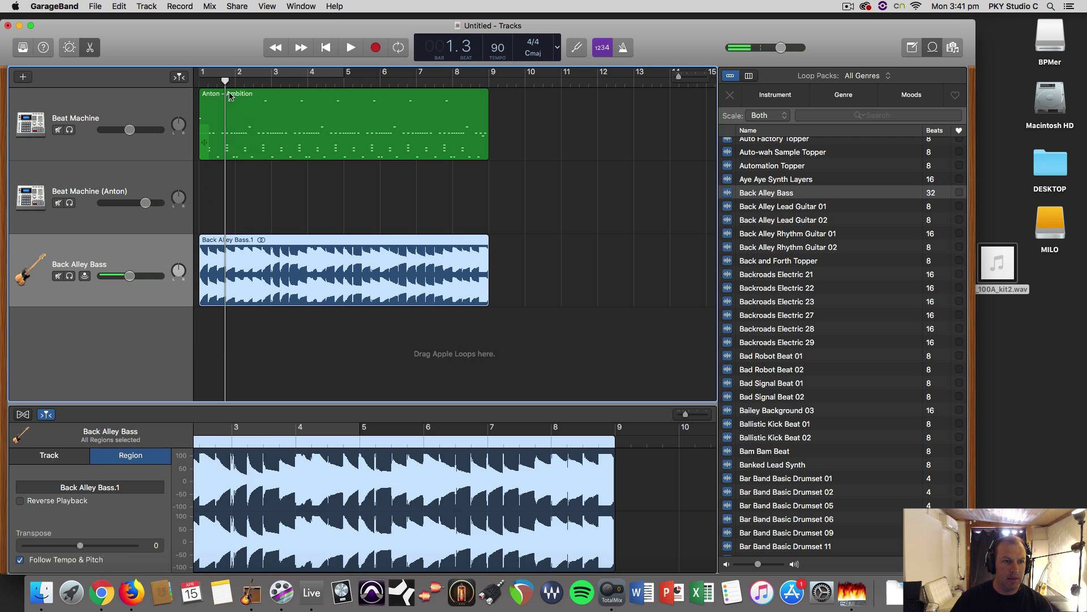
Step: Play from the start and lower the Back Alley Bass volume to -10.6 dB
key("Return")
key("space")
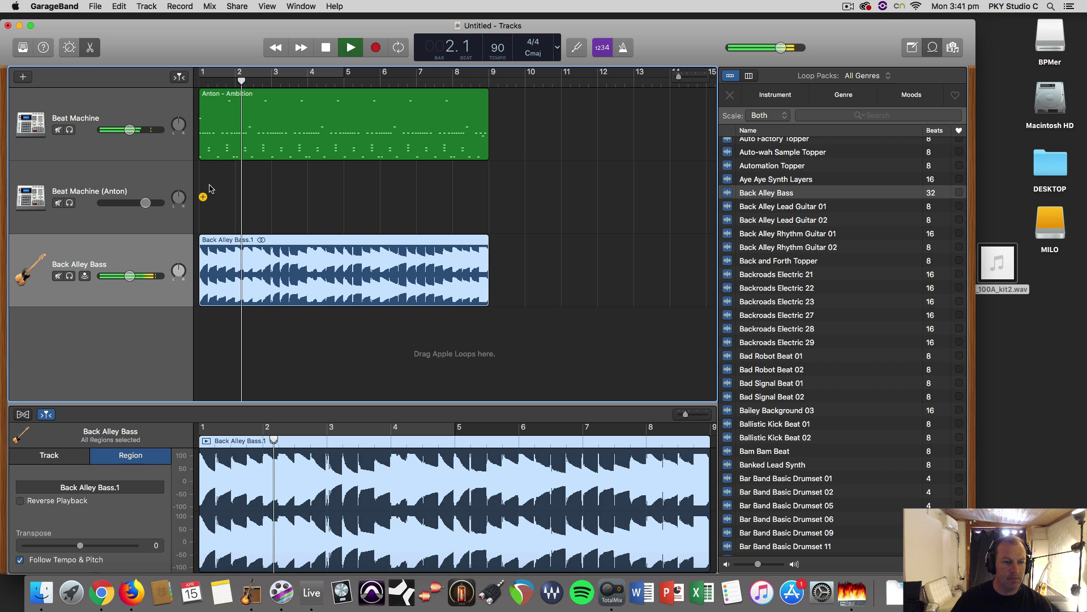
left_click_drag(129, 276, 123, 275)
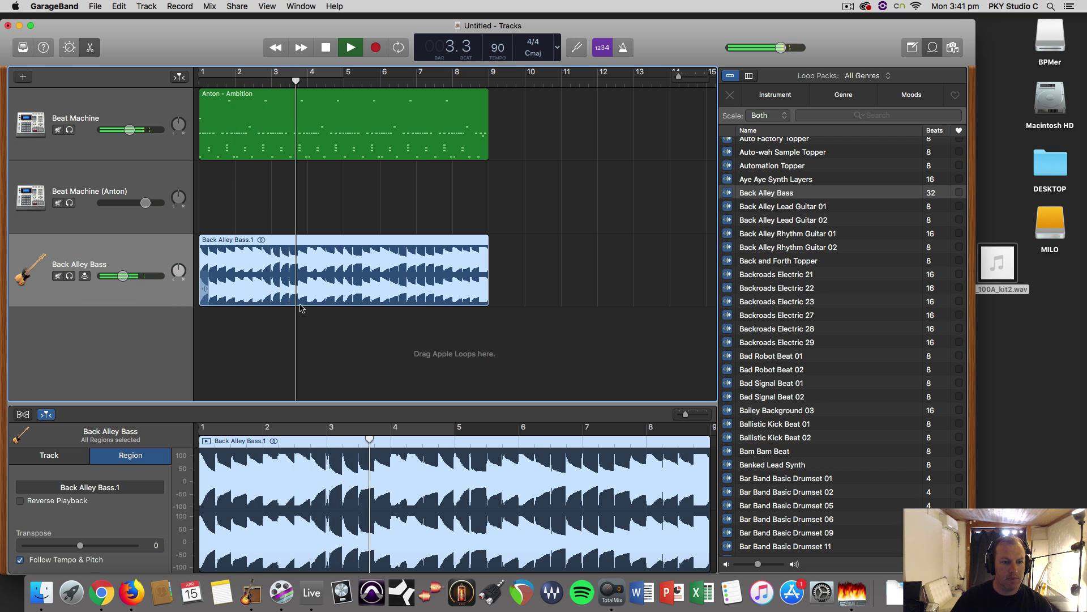
key("space")
Step: Delete the empty Beat Machine (Anton) track and import the desktop drum WAV into the song
left_click(331, 49)
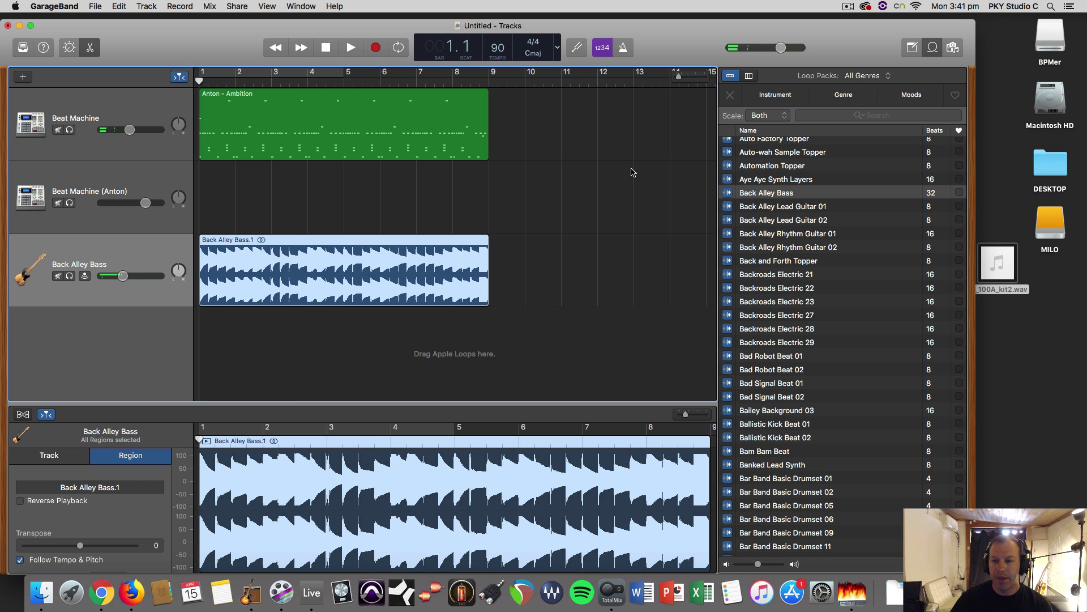
left_click(202, 193)
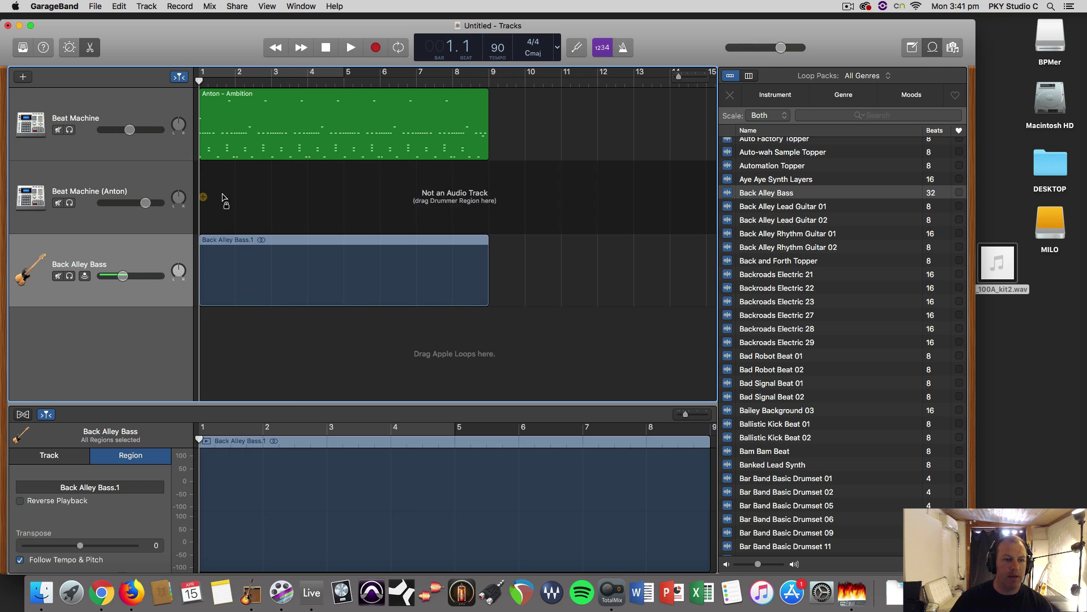
left_click(131, 182)
right_click(134, 185)
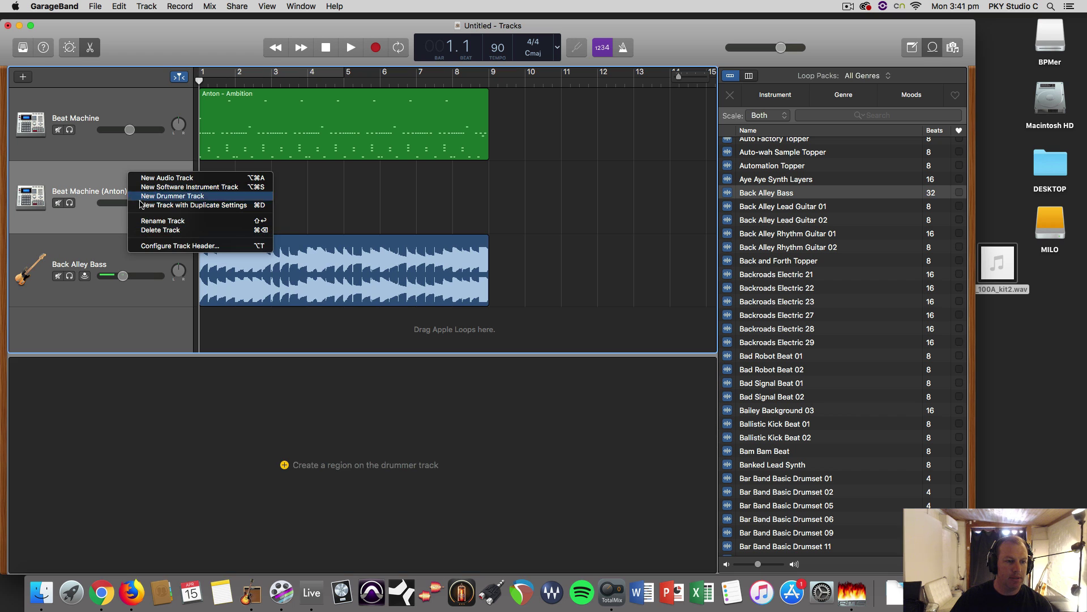
left_click(159, 237)
left_click(268, 276)
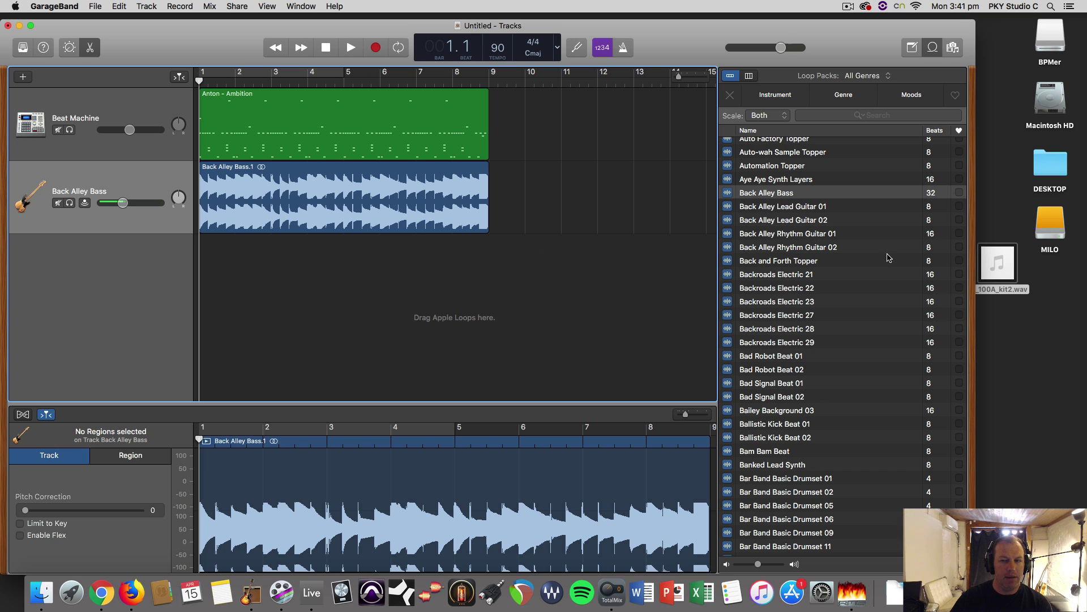
left_click_drag(980, 245, 217, 271)
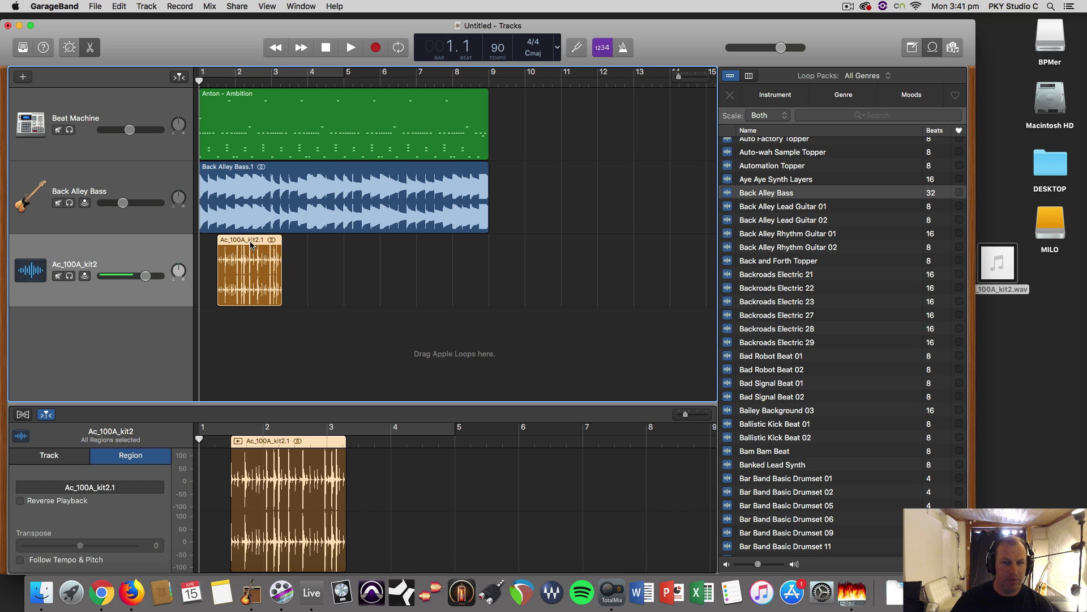
Step: Move the Ac_100A_kit2.1 region to bar 1, audition it, delete it, and rewind
left_click_drag(238, 277, 220, 277)
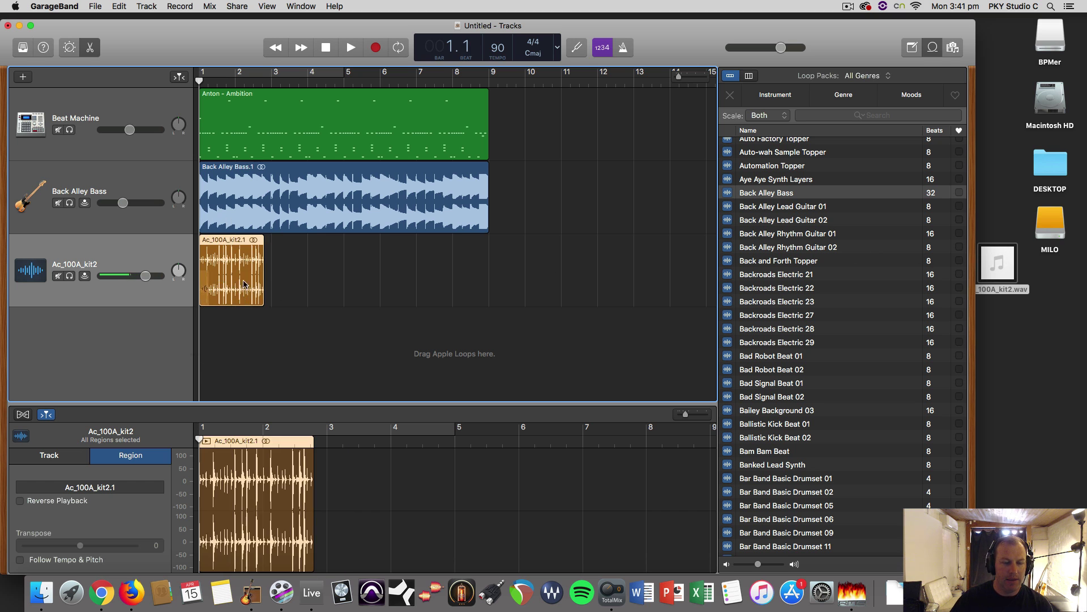
key("space")
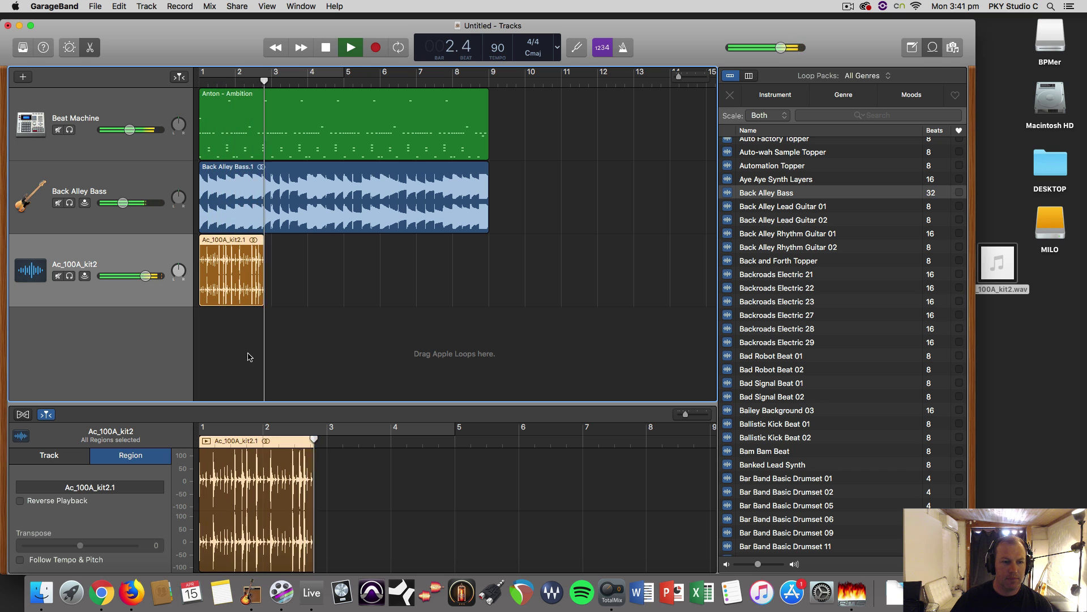
key("space")
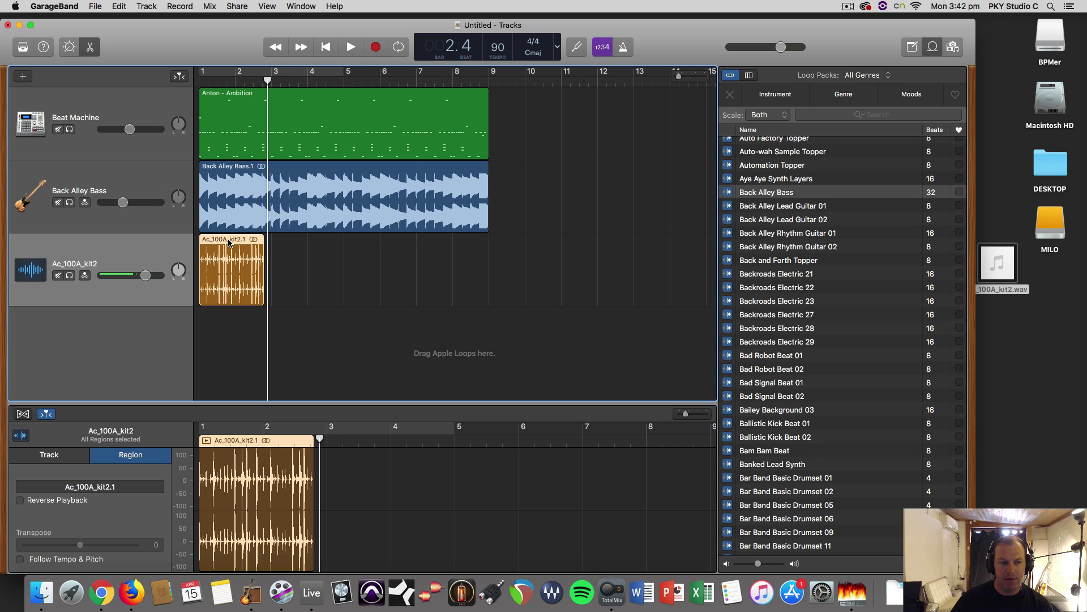
key("Delete")
left_click_drag(272, 75, 200, 77)
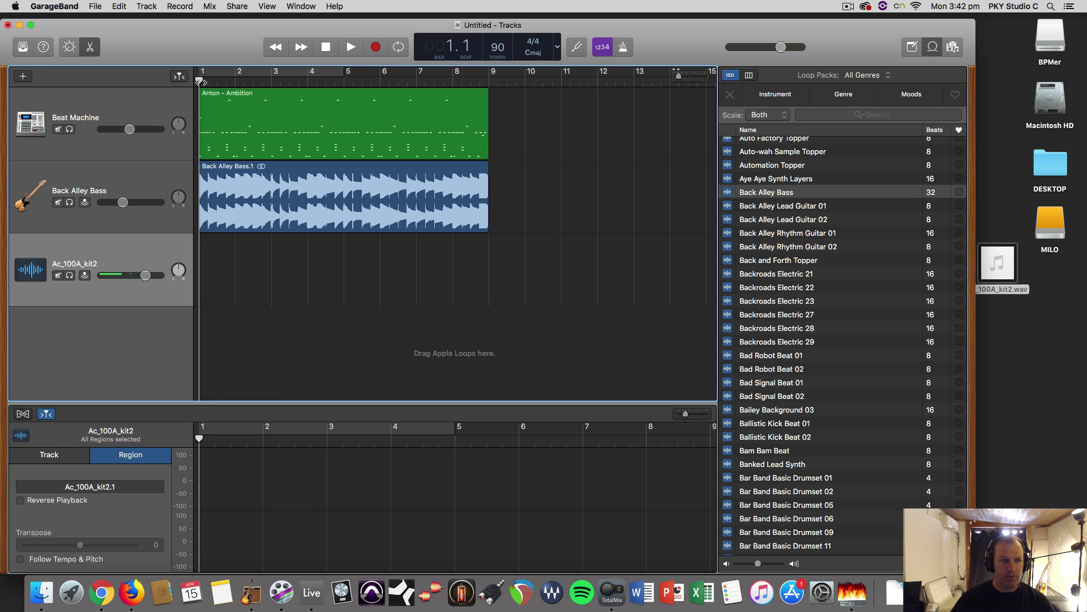
Step: Save the project as 'my song 1' and start a new GarageBand project
left_click(97, 6)
left_click(141, 85)
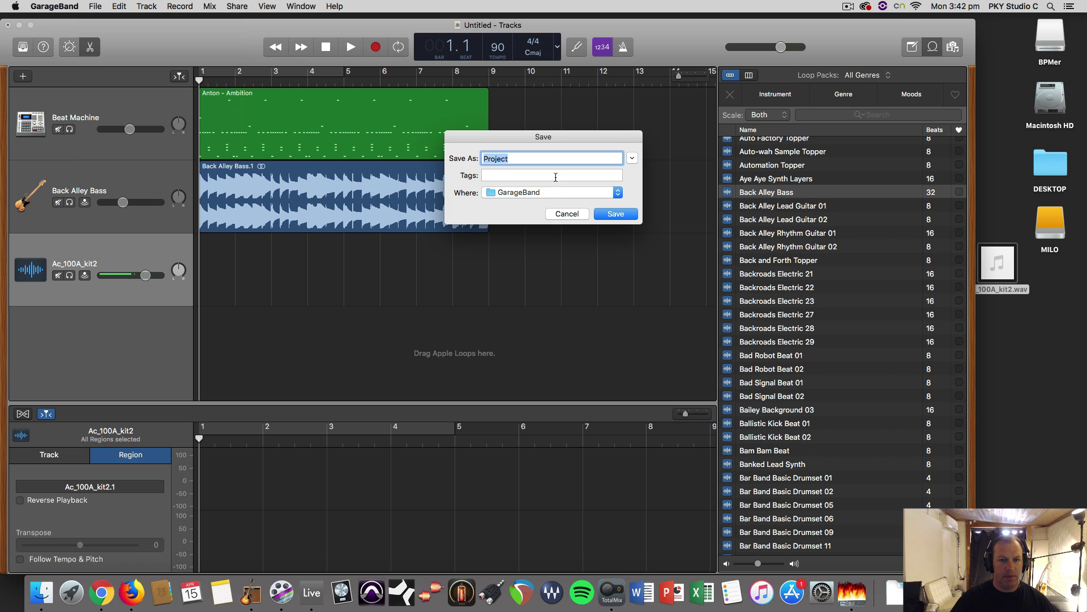
type("my song 1")
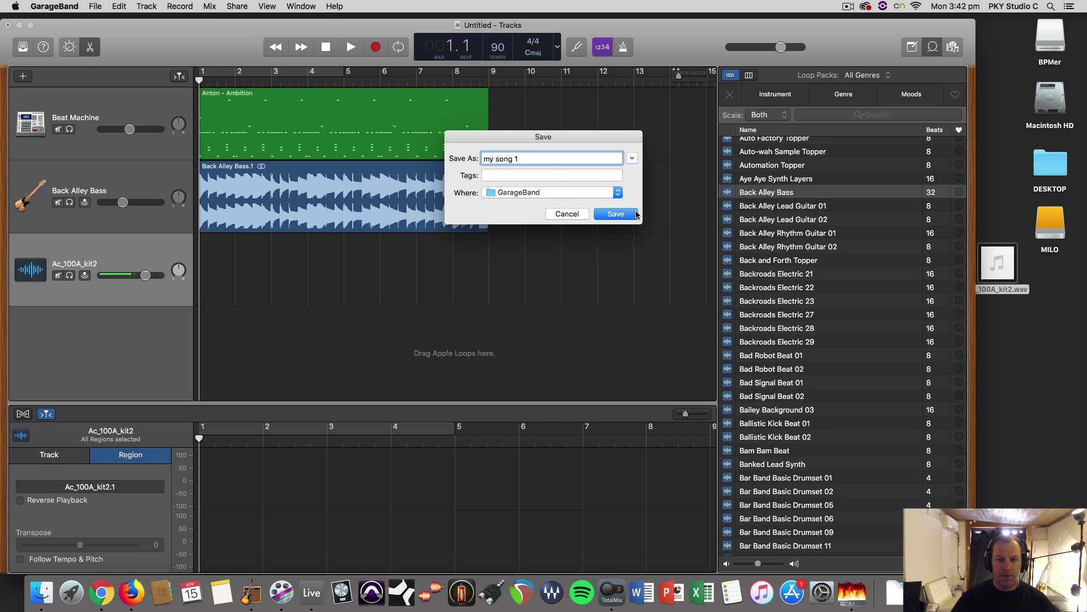
left_click(634, 214)
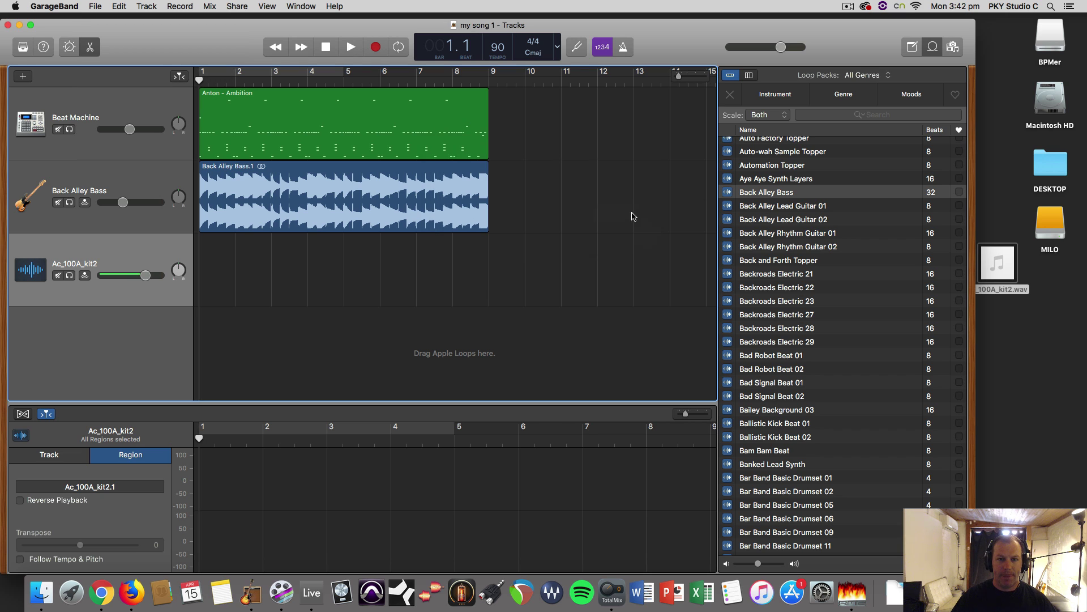
left_click(95, 6)
left_click(107, 19)
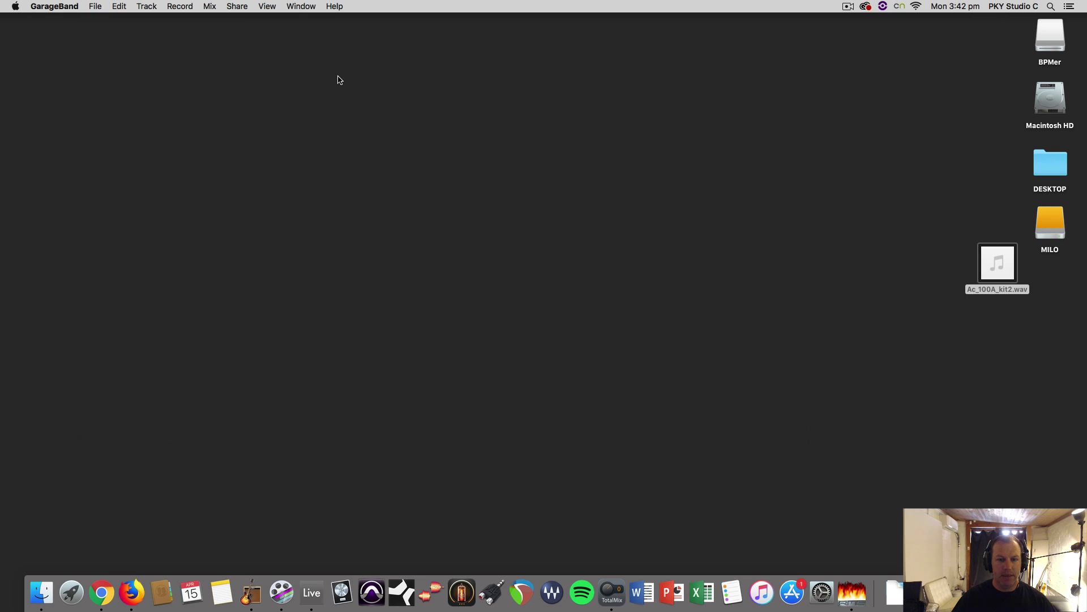
Step: Create an empty project with a default instrument track and import Ac_100A_kit2.wav as an audio track
double_click(445, 141)
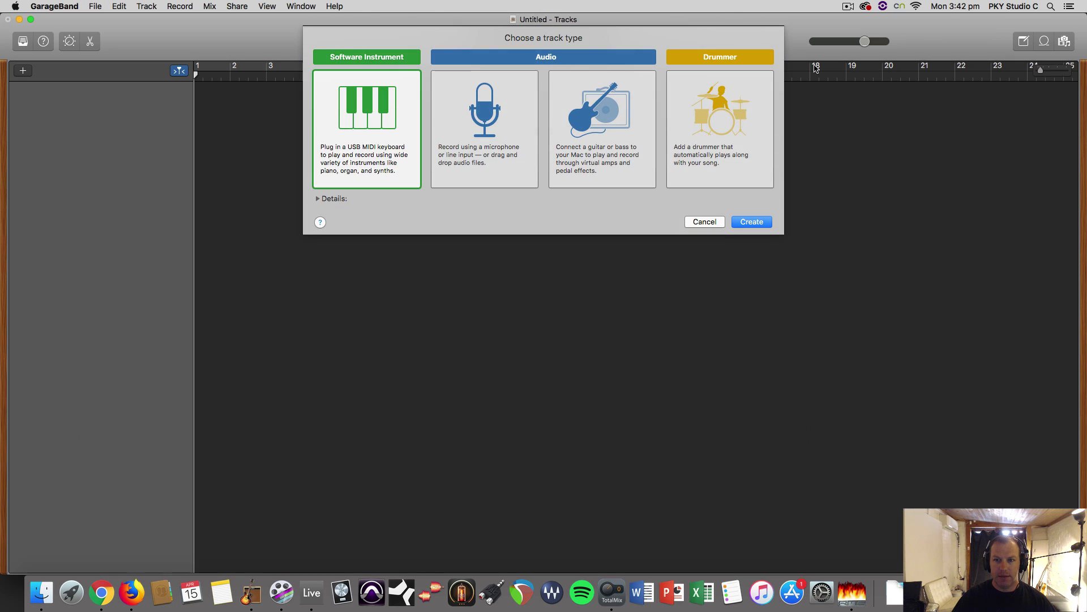
double_click(368, 113)
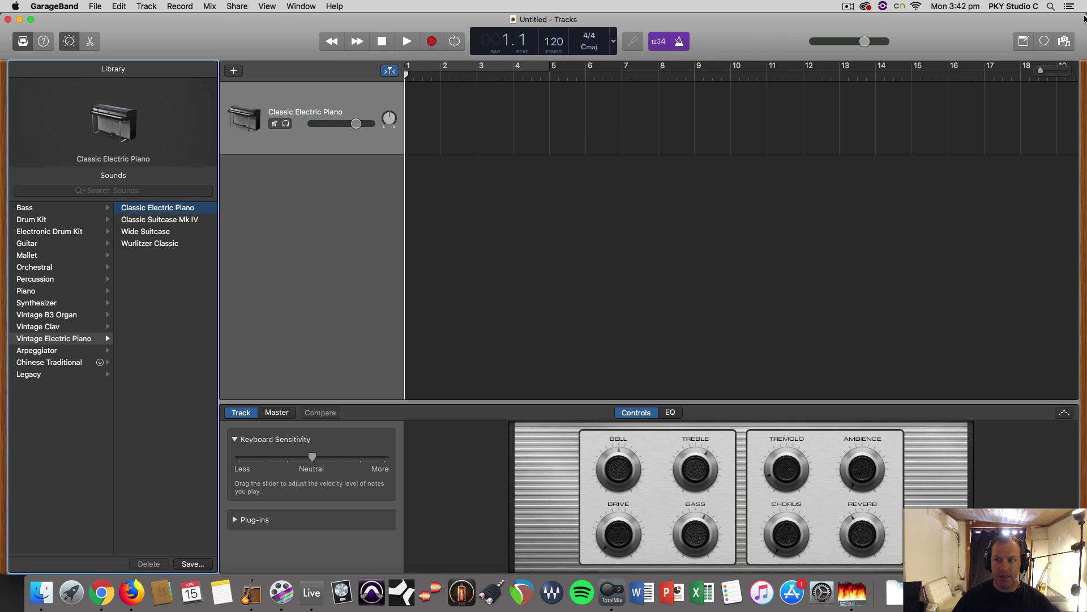
left_click_drag(1082, 17, 731, 15)
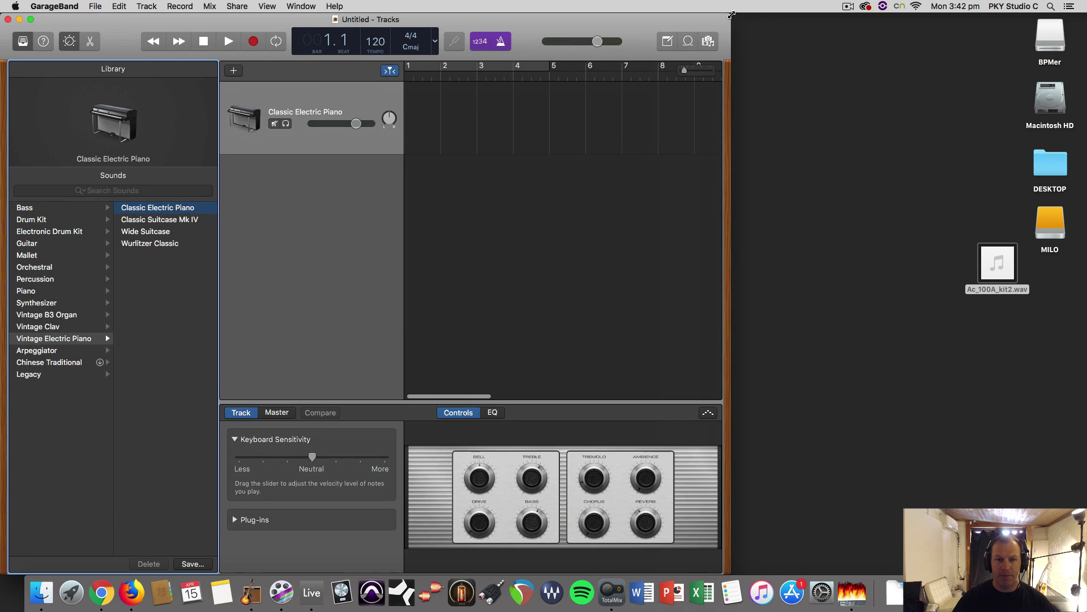
left_click_drag(997, 261, 443, 132)
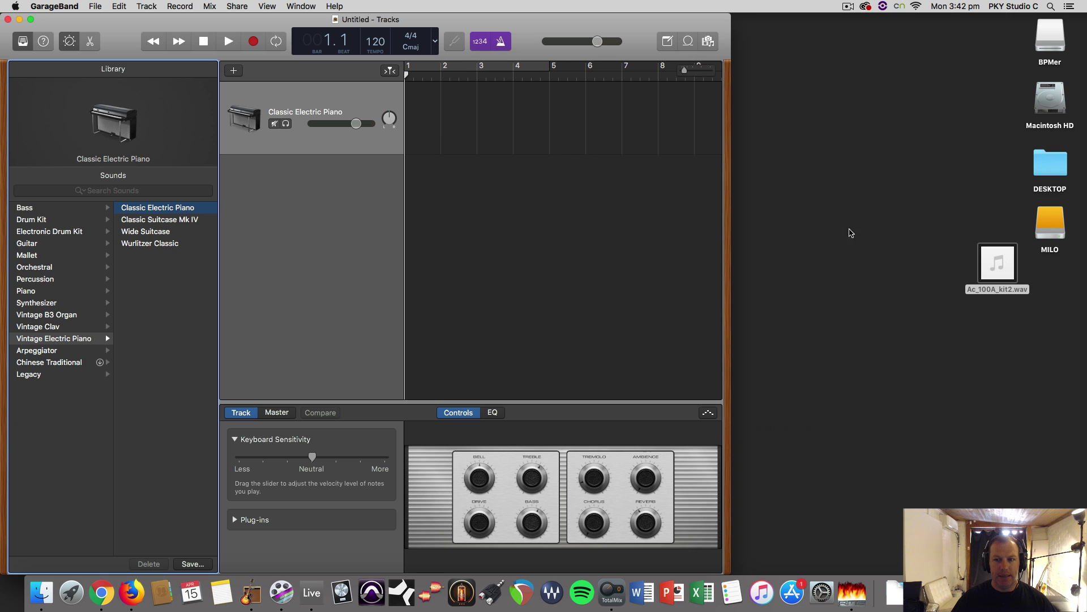
left_click_drag(981, 251, 479, 320)
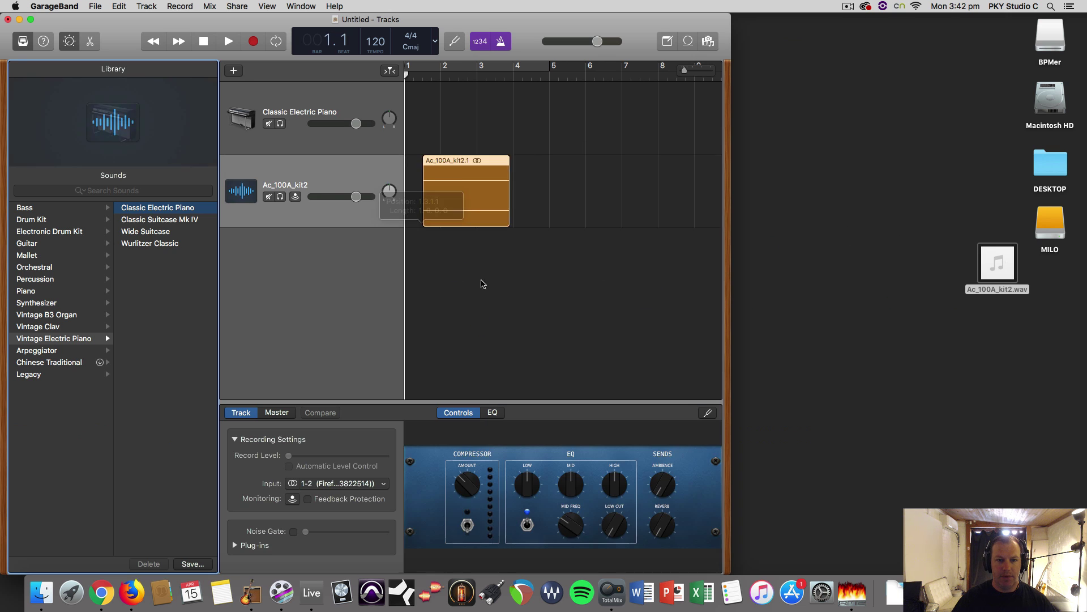
Step: Move the Ac_100A_kit2 drum region to bar 1 and audition the loop
left_click_drag(453, 160, 435, 161)
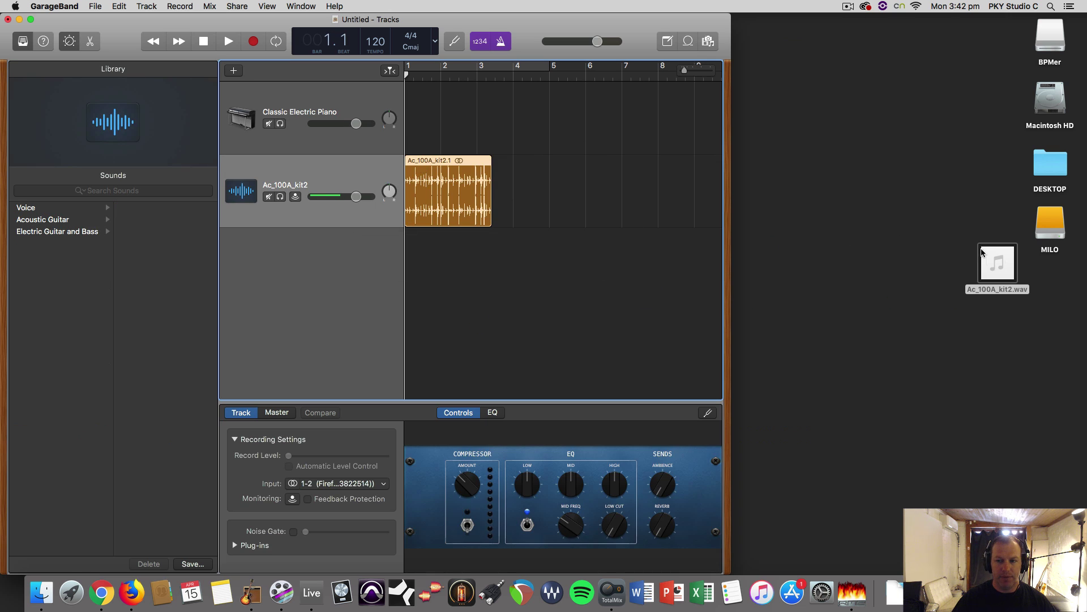
left_click_drag(731, 19, 824, 21)
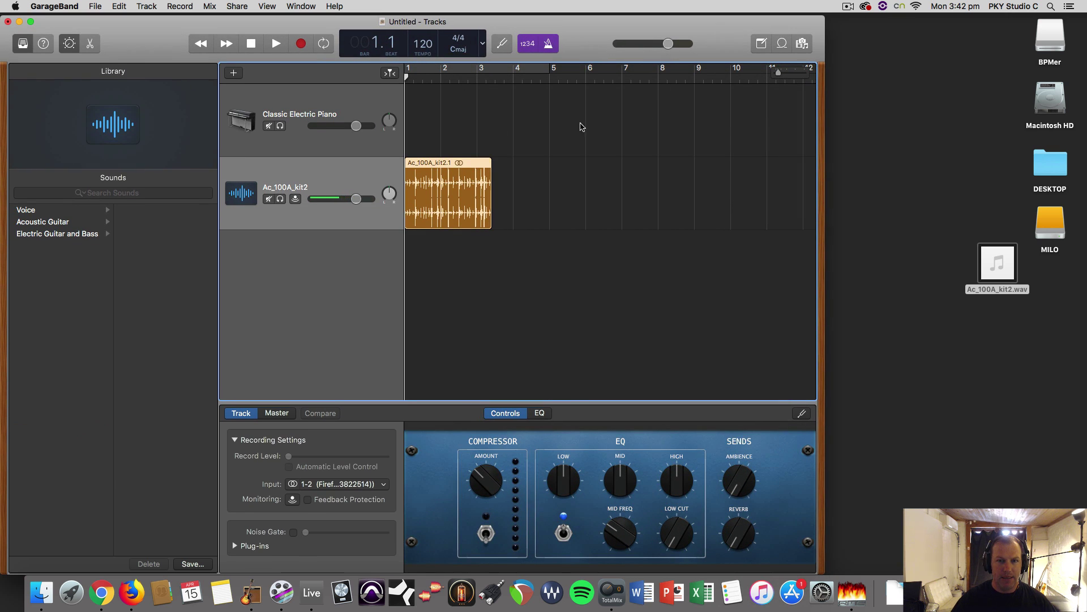
key("space")
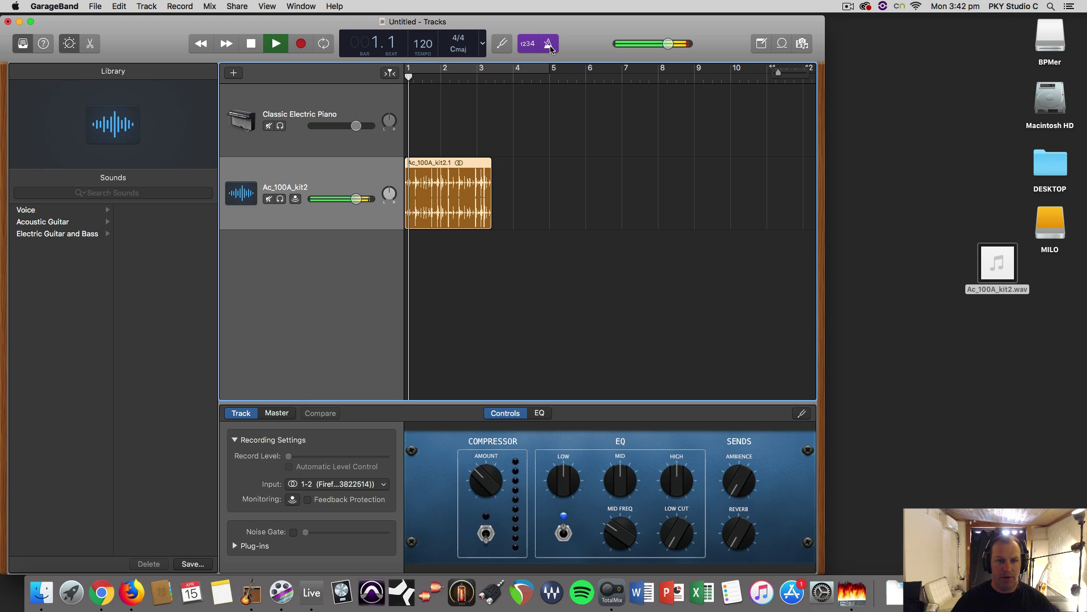
key("space")
Step: Lower the project tempo to 100 and replay the drum loop from the start
left_click_drag(423, 44, 423, 48)
left_click(403, 84)
key("space")
key("space")
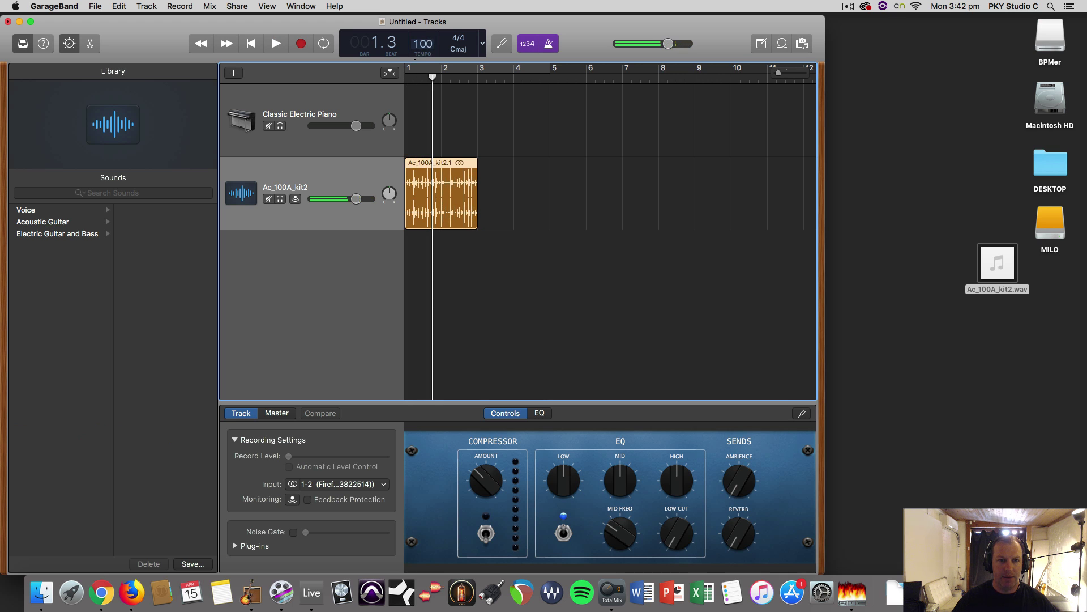
key("Return")
key("space")
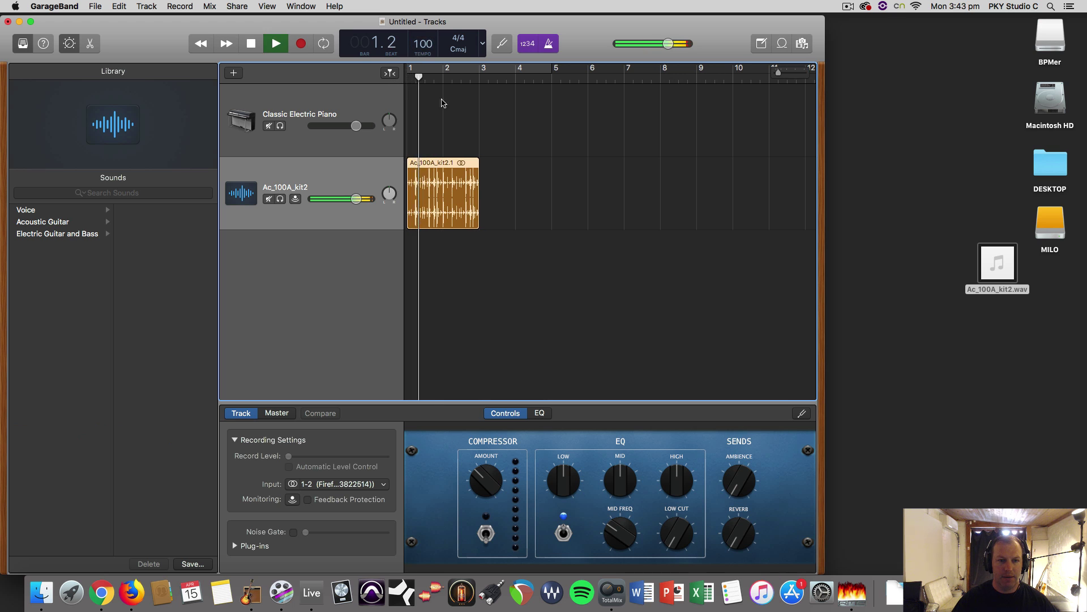
key("space")
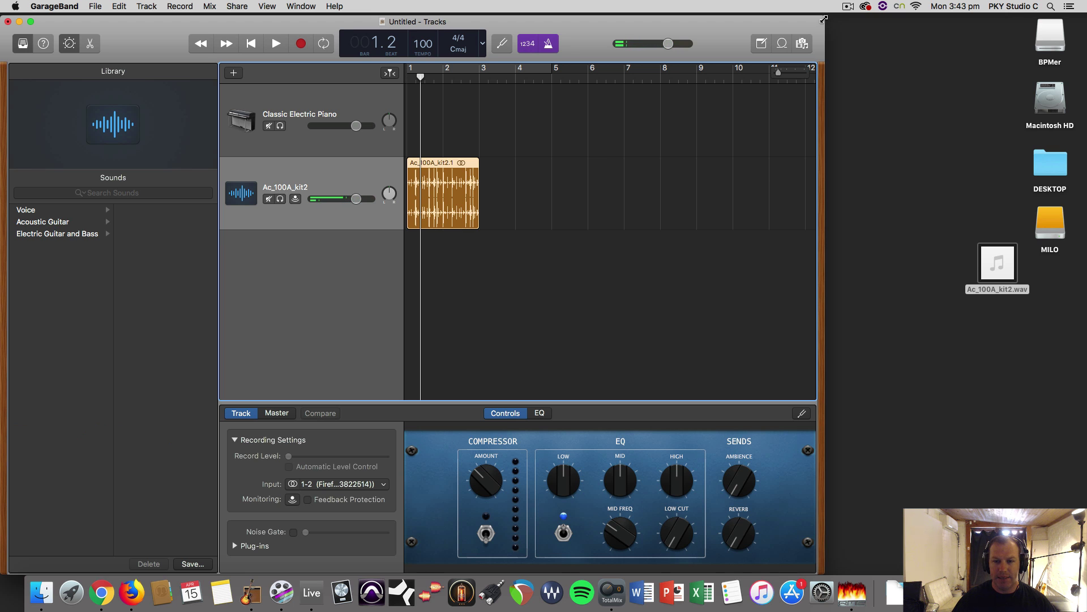
left_click_drag(823, 20, 848, 18)
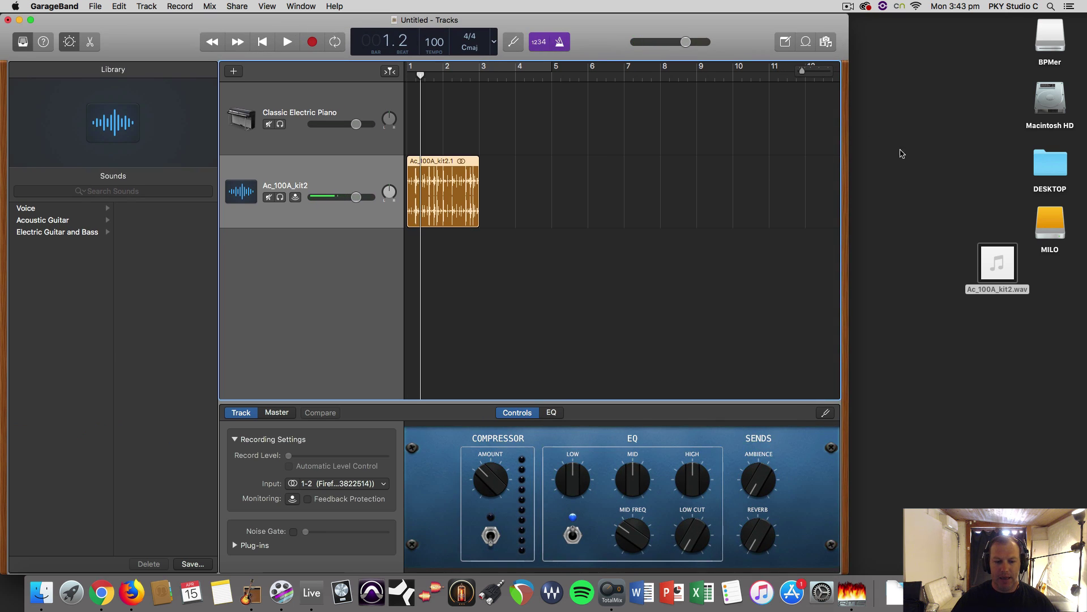
left_click(101, 592)
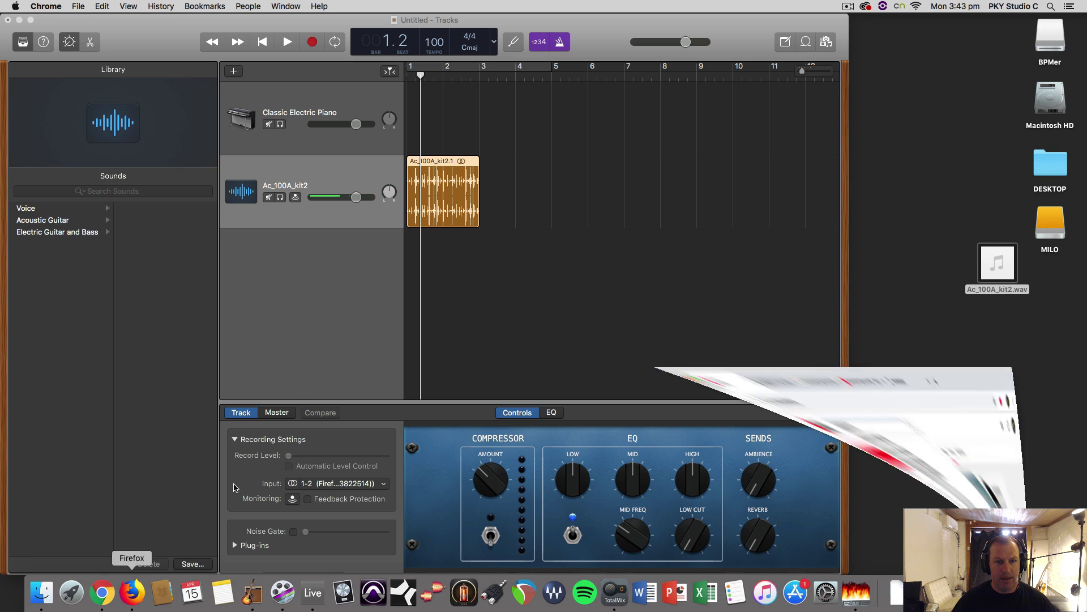
Step: Check the MixMeister BPM Analyzer purchase page ($3.99 for Mac & PC), then minimize Chrome
left_click(663, 97)
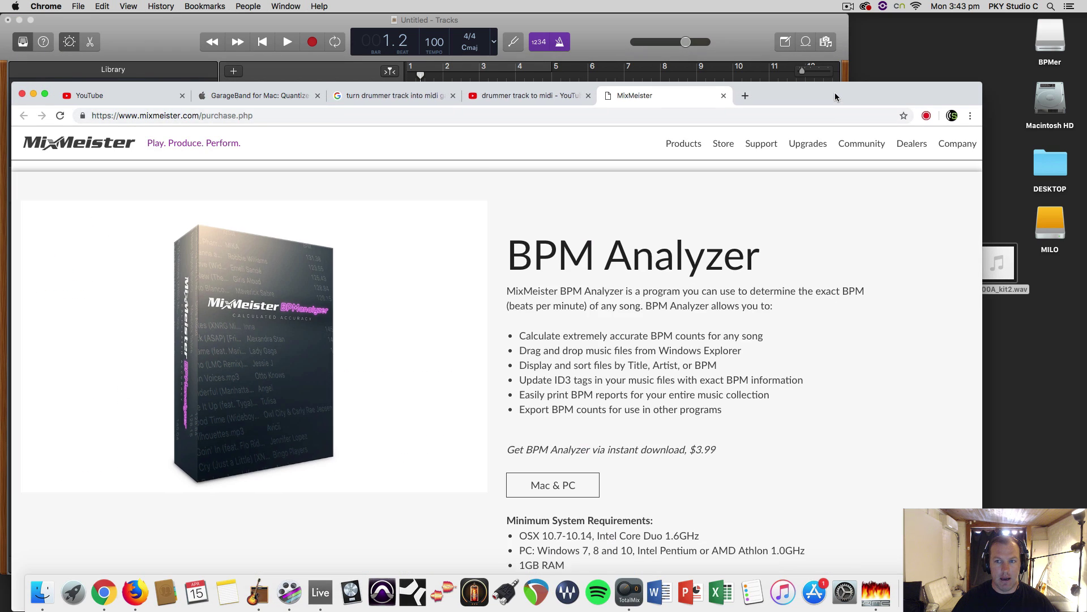
left_click_drag(836, 101, 828, 32)
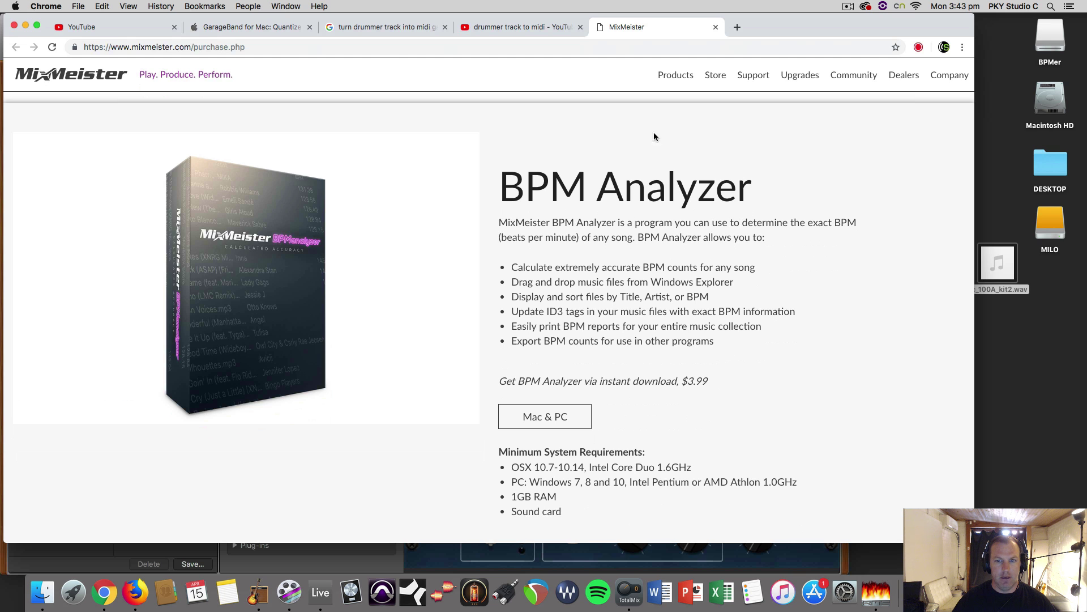
left_click(26, 27)
Step: Convert the orange Ac_100A_kit2.1 drum region into a blue tempo-following region with Control+Option+G
left_click(421, 77)
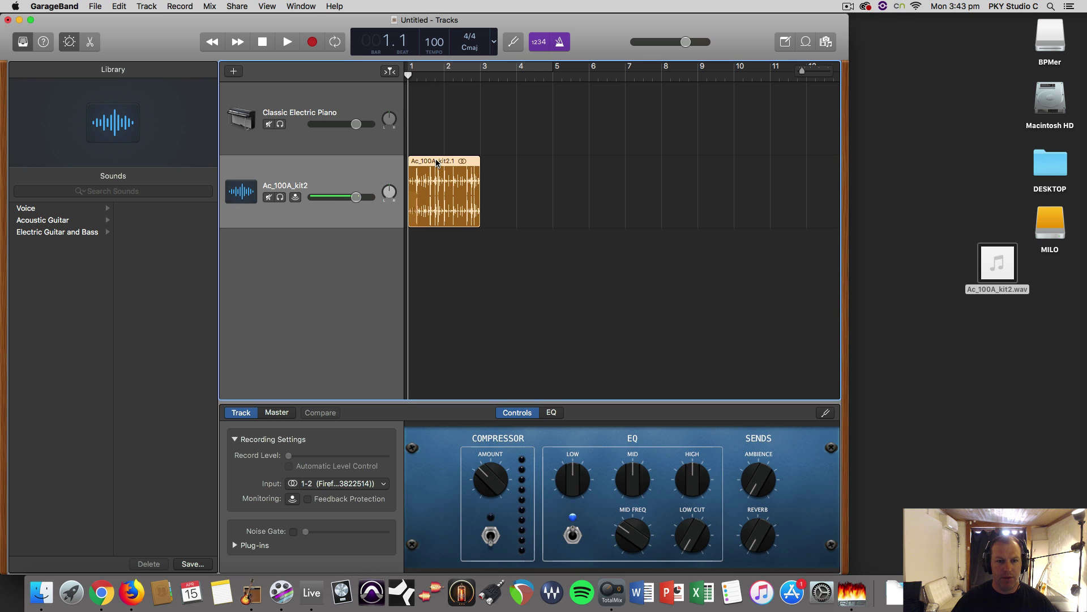
double_click(435, 44)
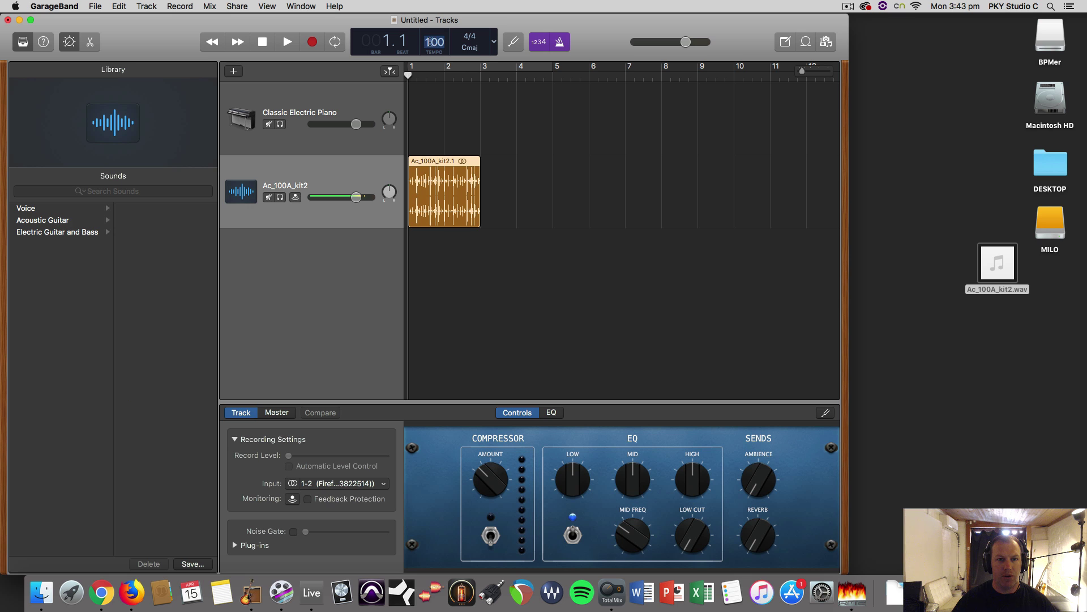
left_click(445, 113)
left_click(447, 205)
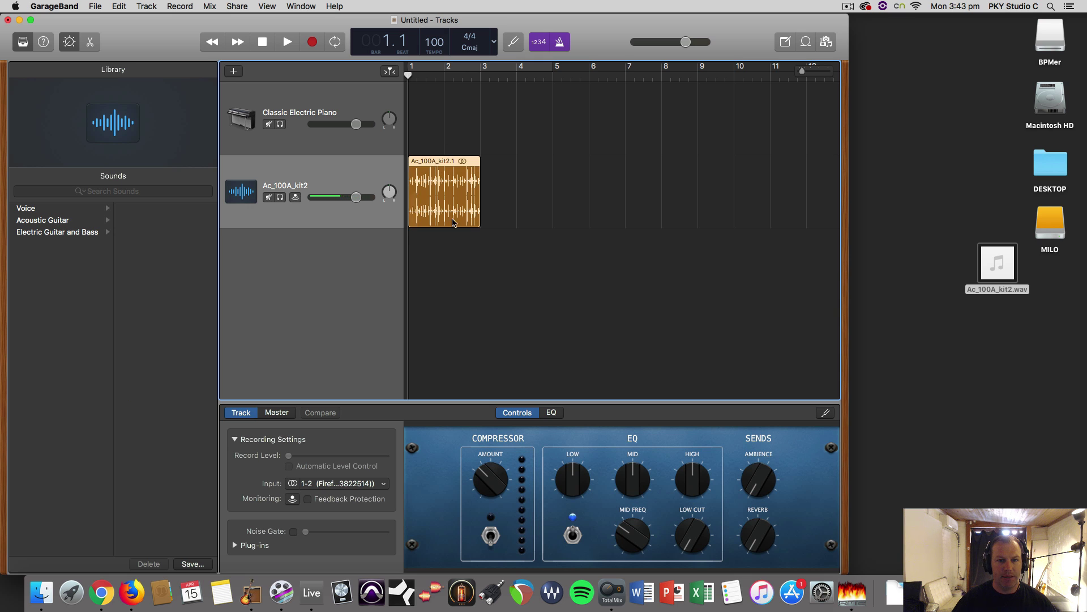
left_click(475, 257)
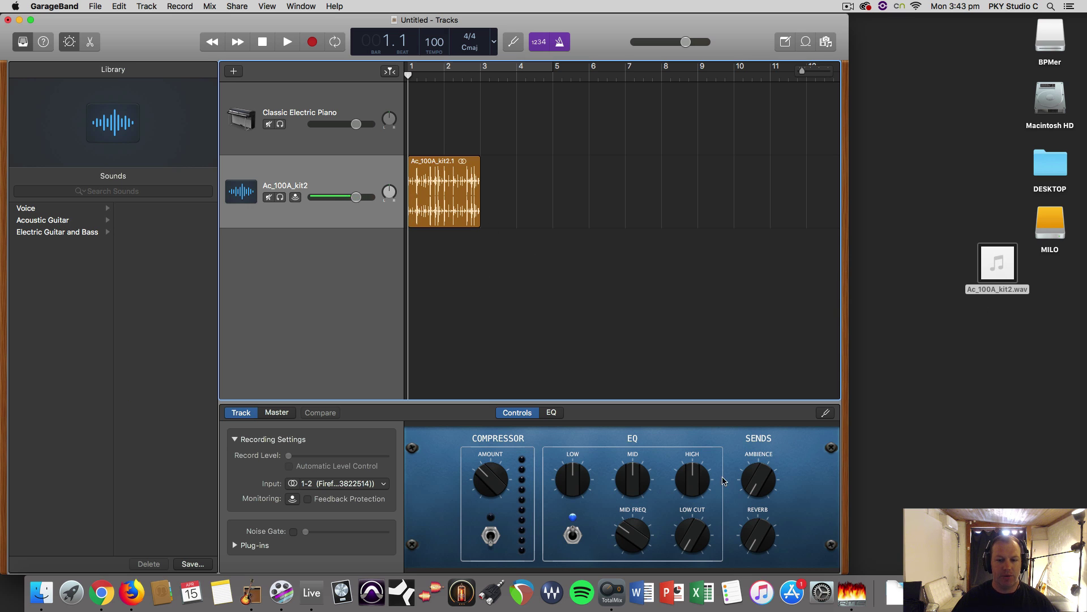
left_click_drag(848, 536, 984, 536)
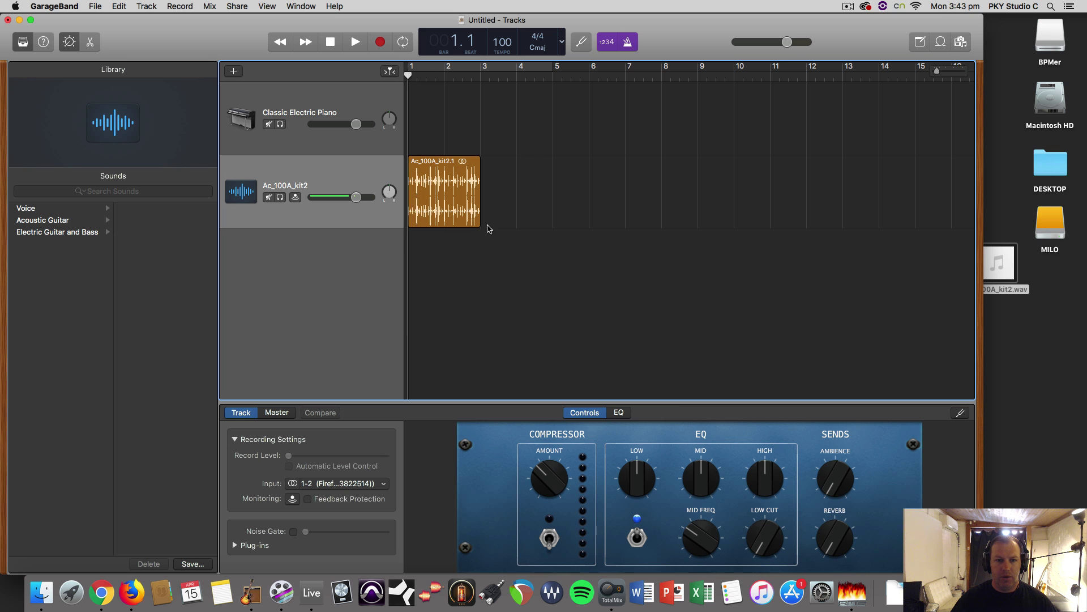
left_click(431, 162)
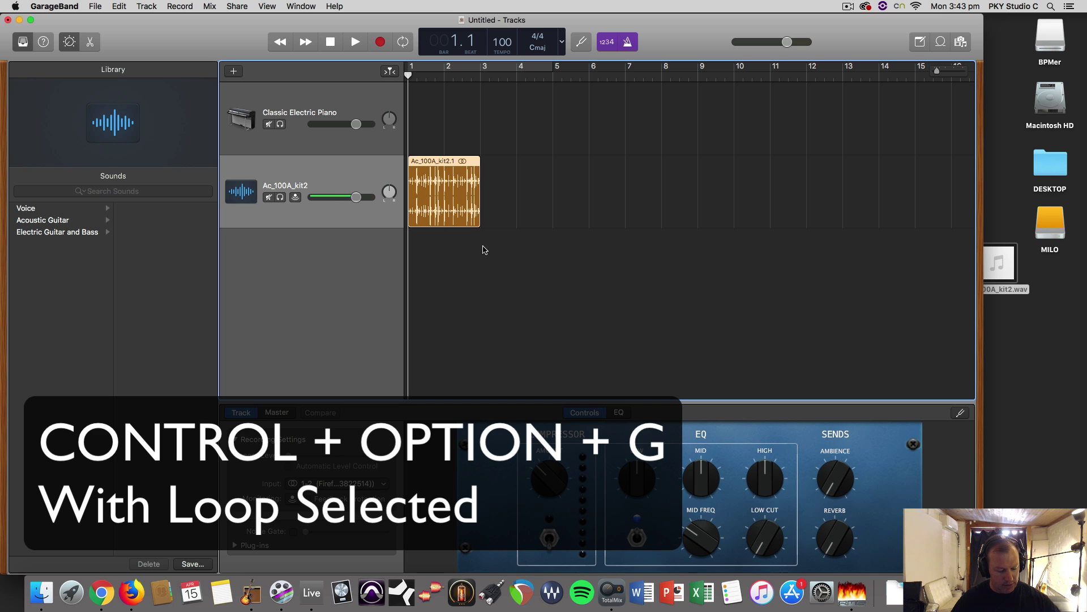
key("ctrl+alt+g")
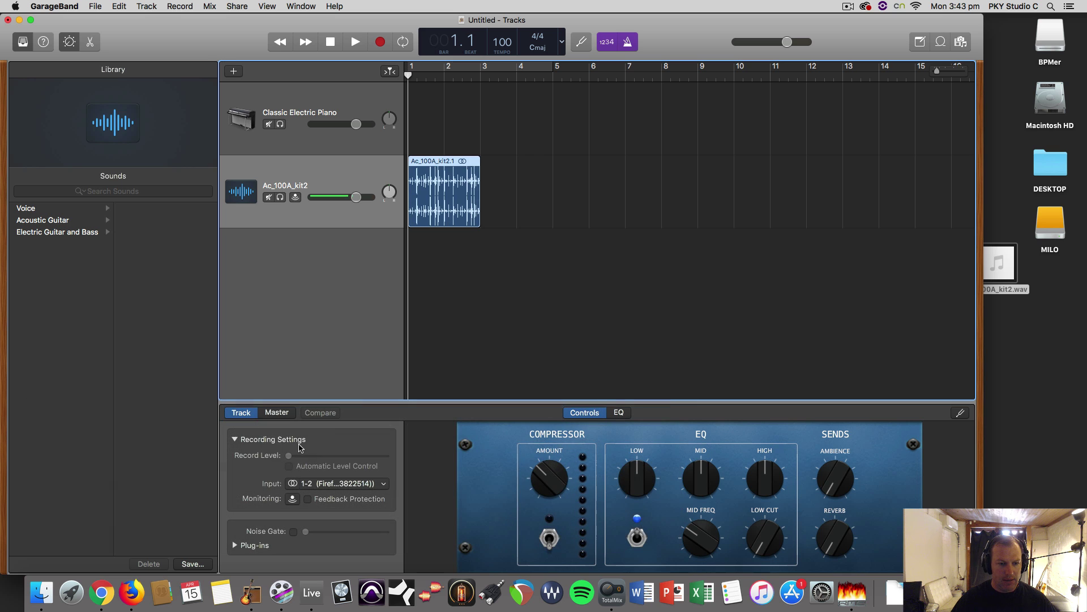
Step: Open the drum region in the enlarged audio editor and enable Flex on the track
double_click(433, 164)
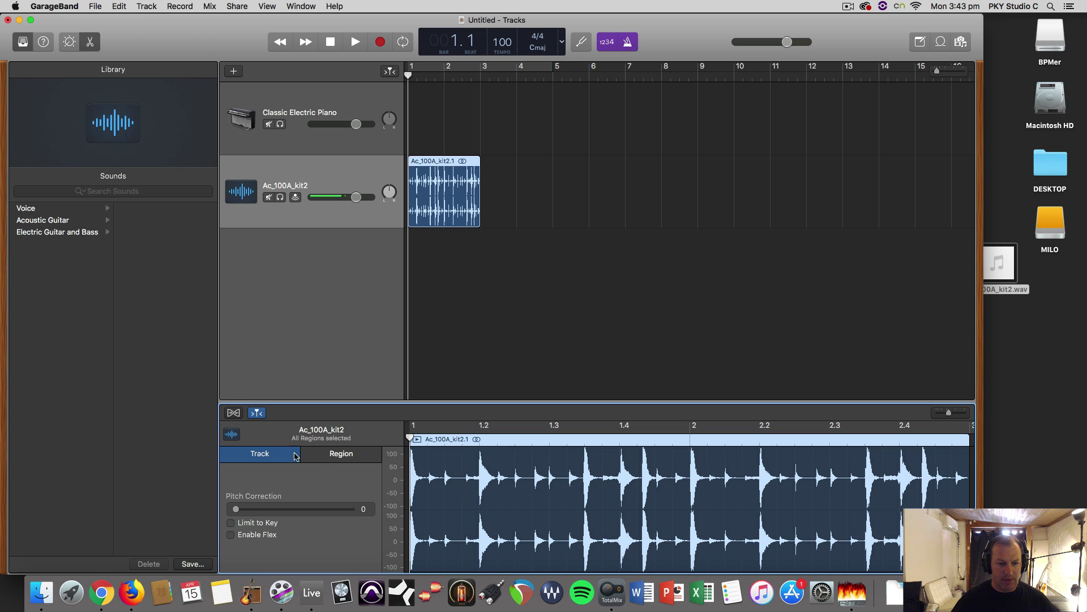
left_click(313, 456)
left_click(287, 458)
left_click_drag(354, 402, 354, 310)
left_click(231, 488)
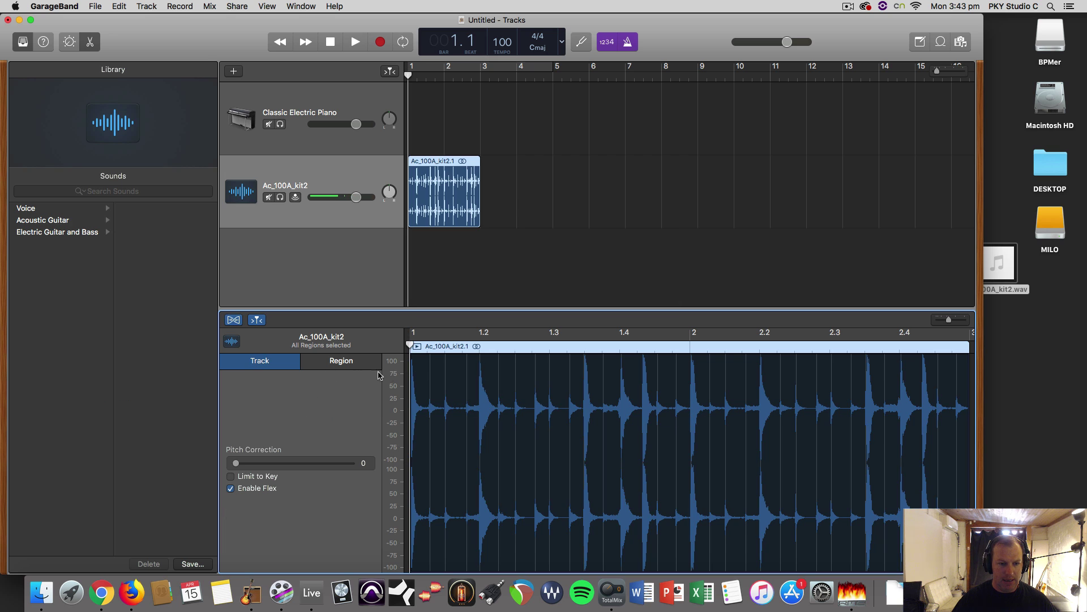
Step: In the region settings, keep Follow Tempo & Pitch checked and set time-quantize strength to 100
left_click(354, 365)
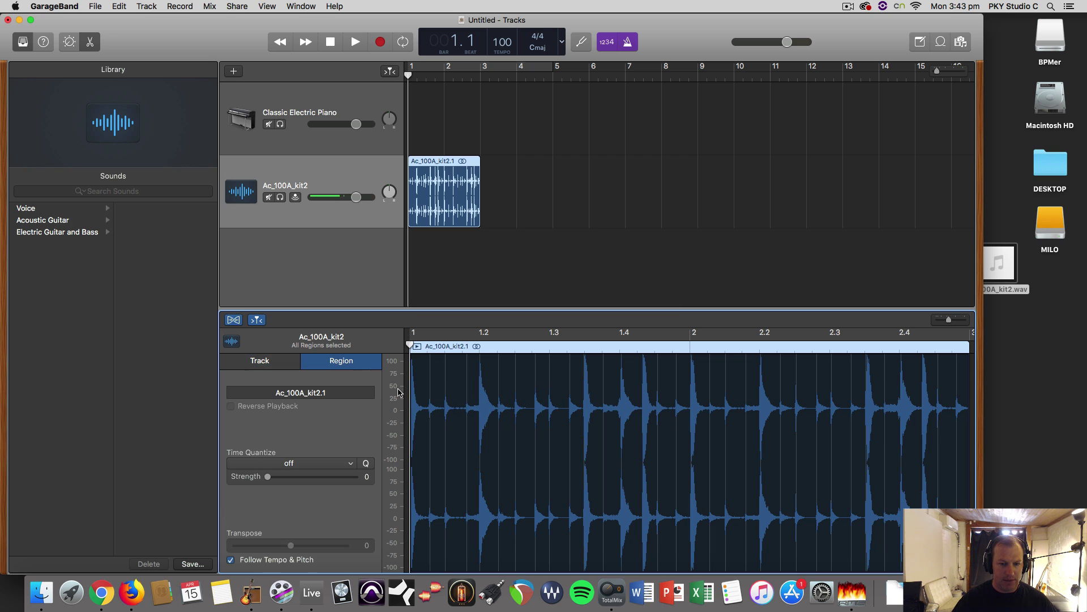
left_click(231, 560)
left_click(231, 560)
left_click(231, 560)
left_click(230, 560)
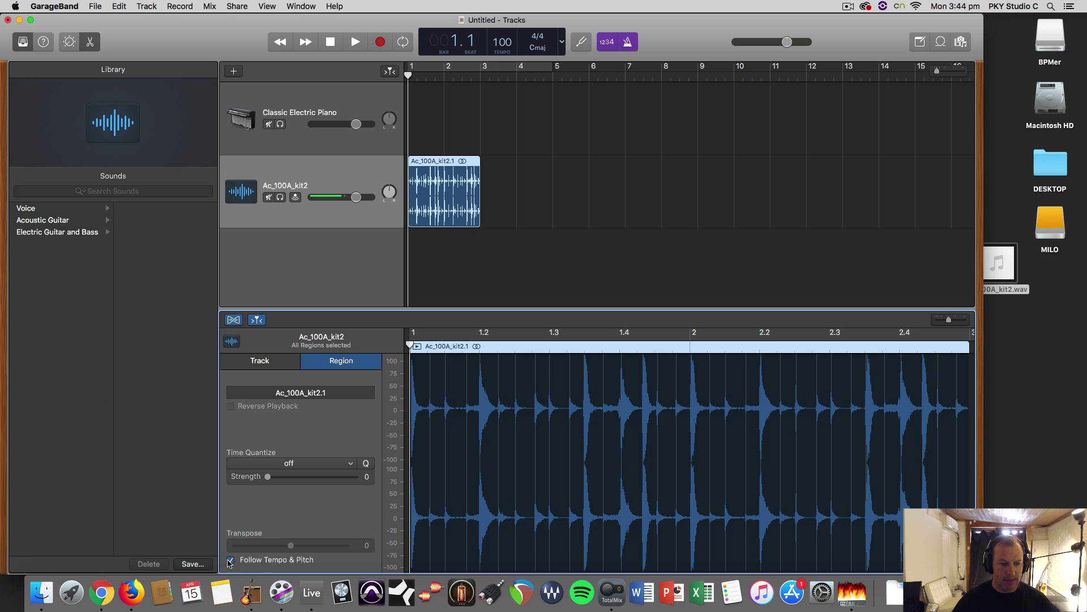
left_click(278, 361)
left_click(335, 362)
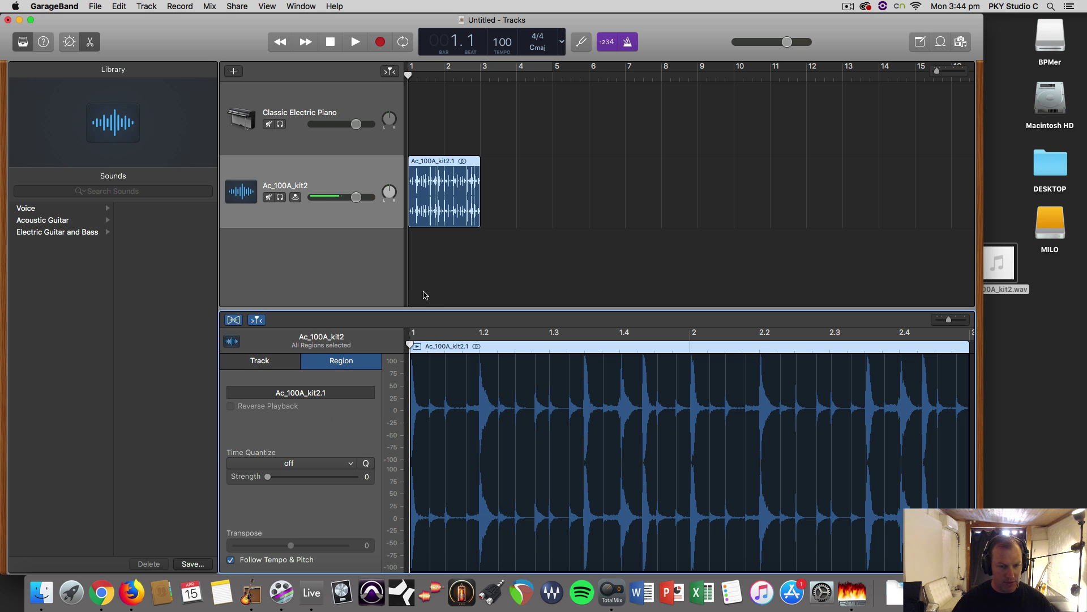
left_click(441, 161)
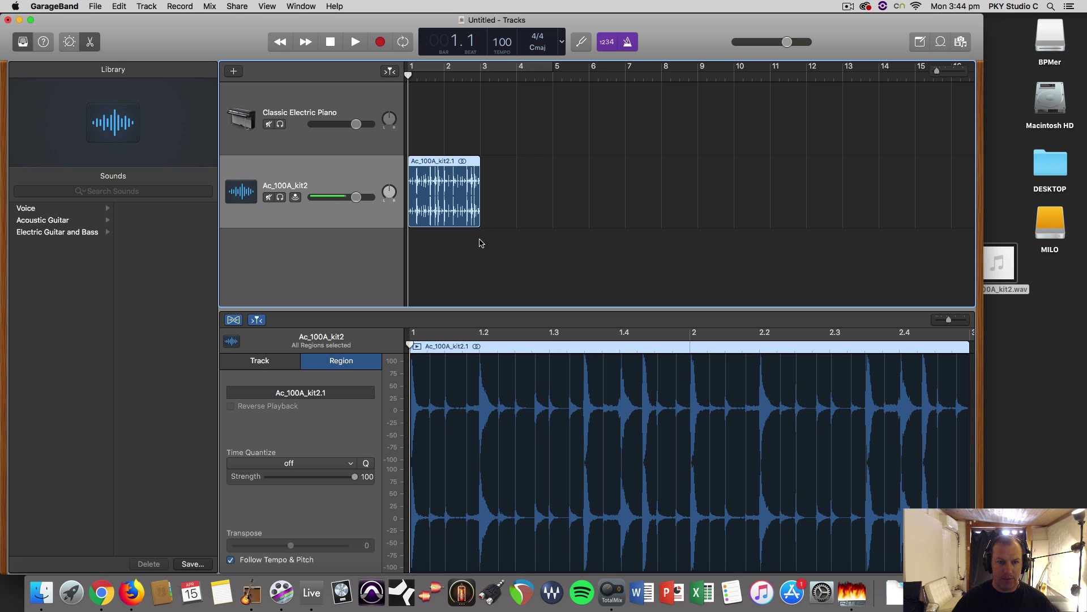
Step: Add the drum region to the Apple Loops library as a Loop named 'My Happy Loop 1'
left_click(940, 42)
left_click_drag(233, 167, 233, 168)
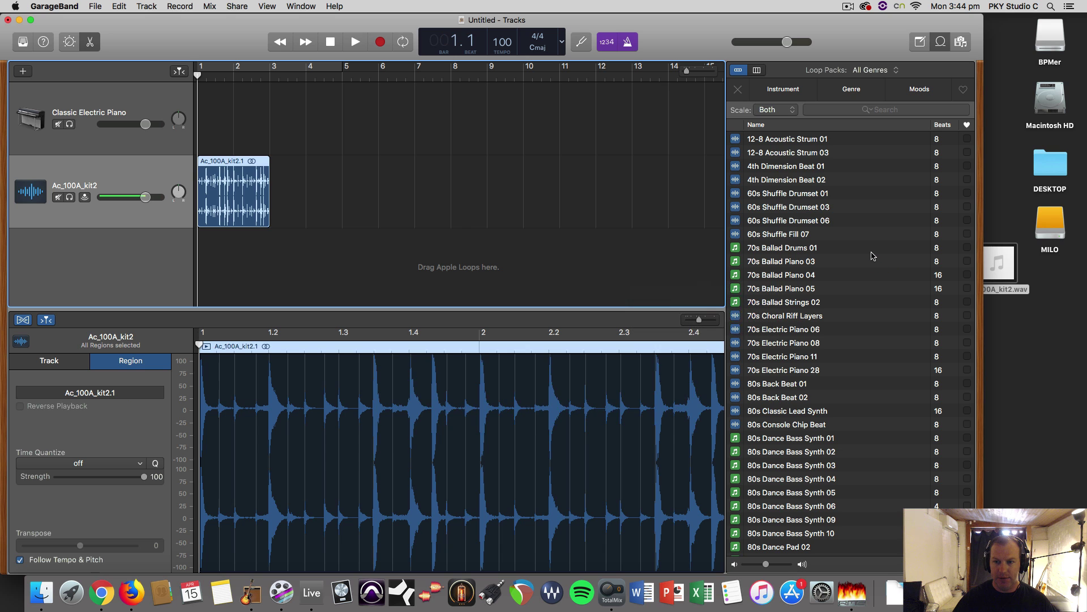
left_click_drag(873, 256, 873, 256)
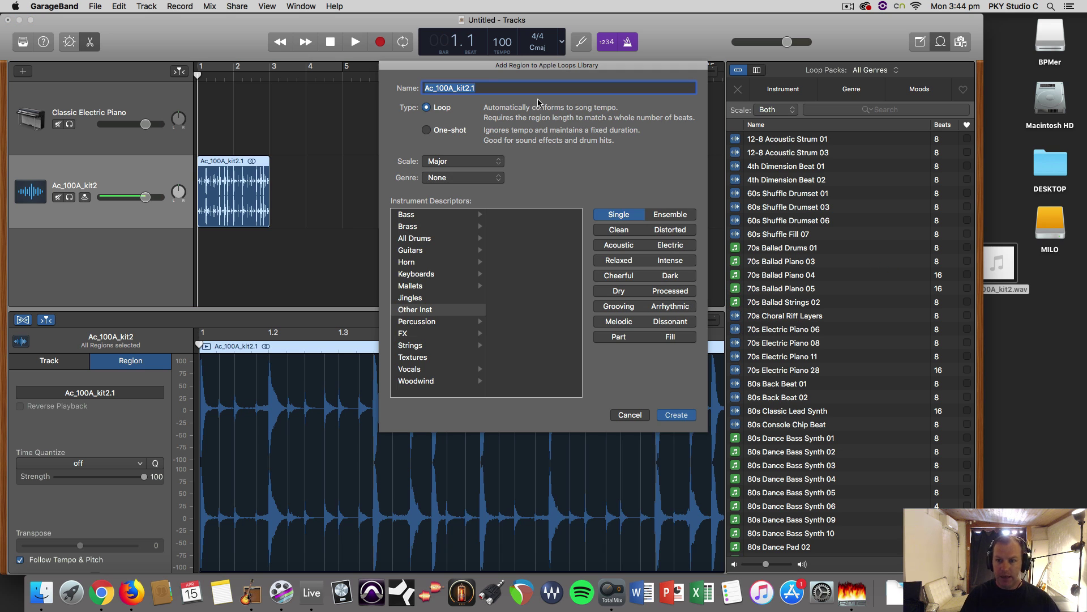
type("M")
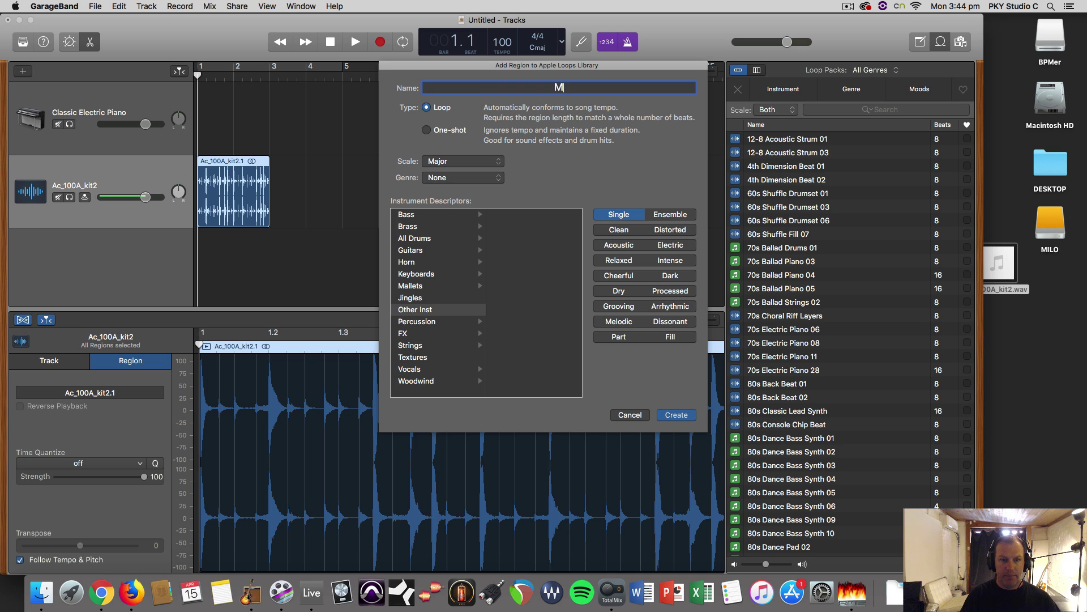
type("y Happy")
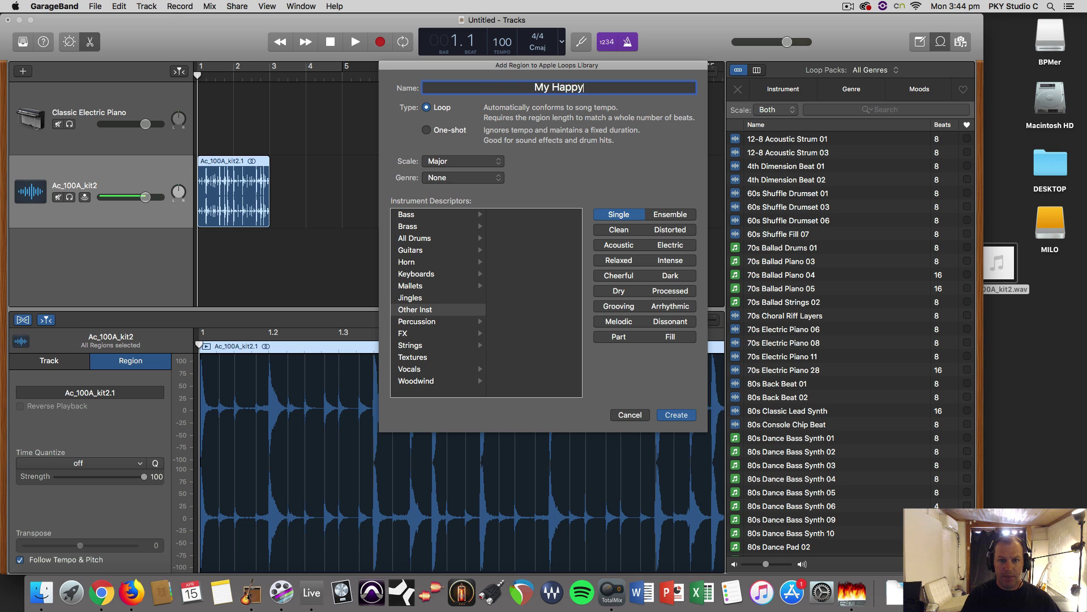
type(" Loop 1")
left_click(675, 414)
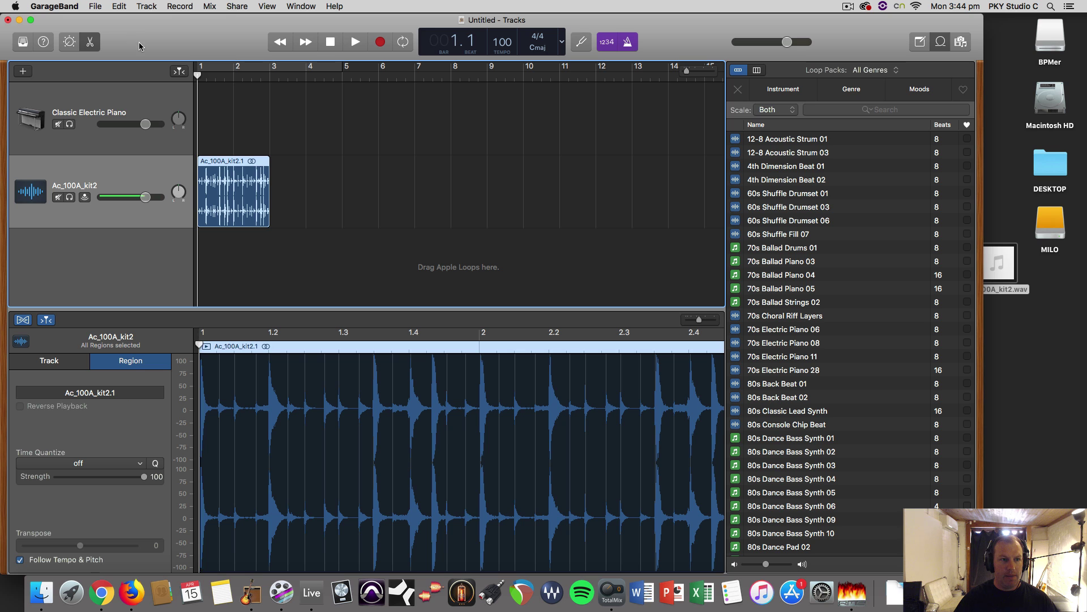
left_click(98, 6)
Step: Discard the untitled project, open 'my song 1' from Recent, and delete the Ac_100A_kit2 track
left_click(113, 69)
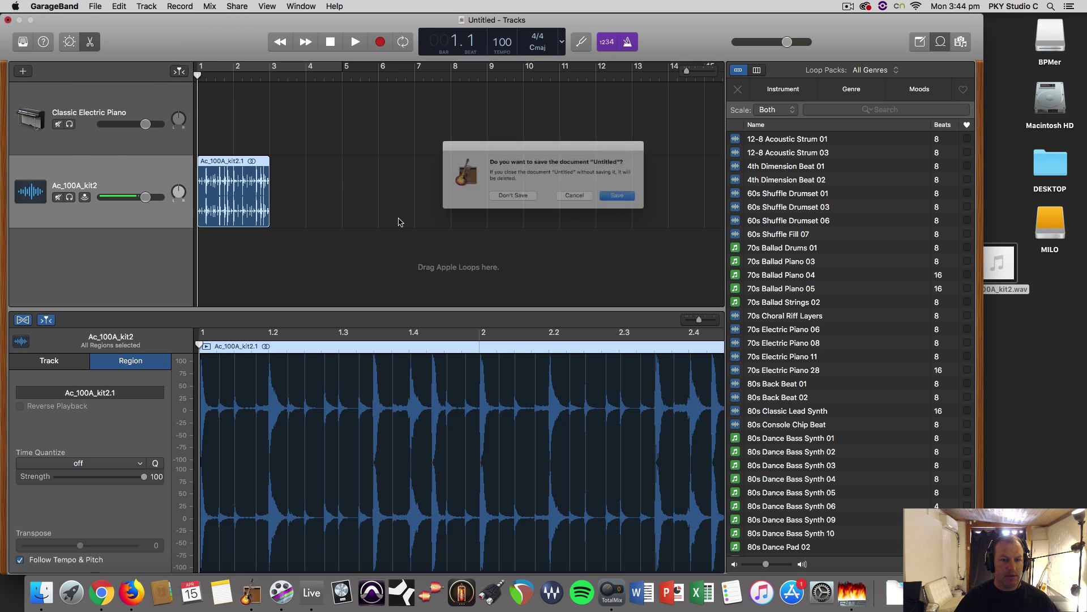
left_click(503, 202)
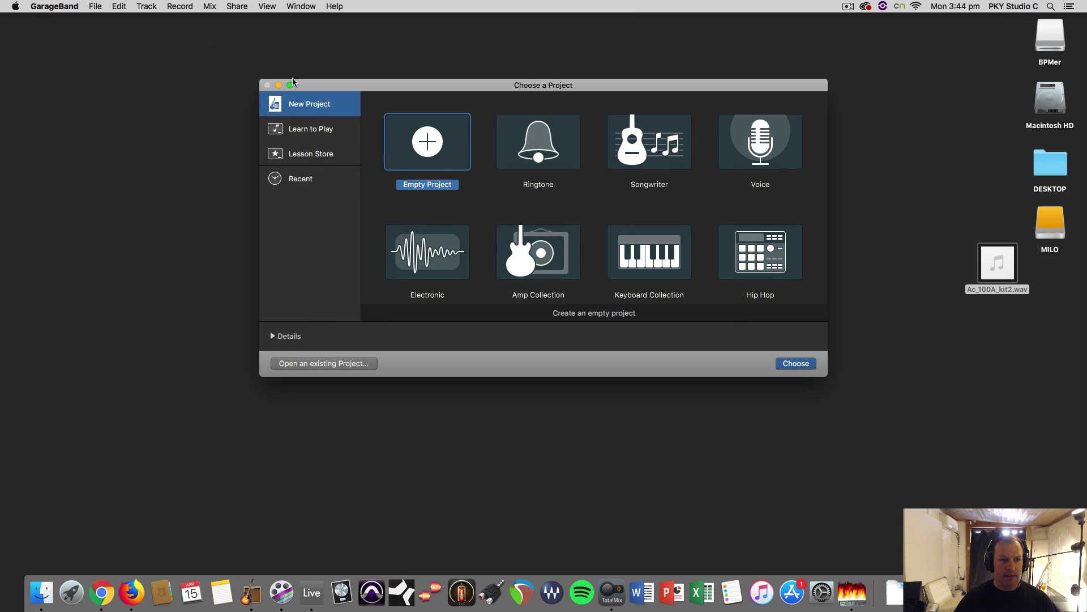
left_click(318, 181)
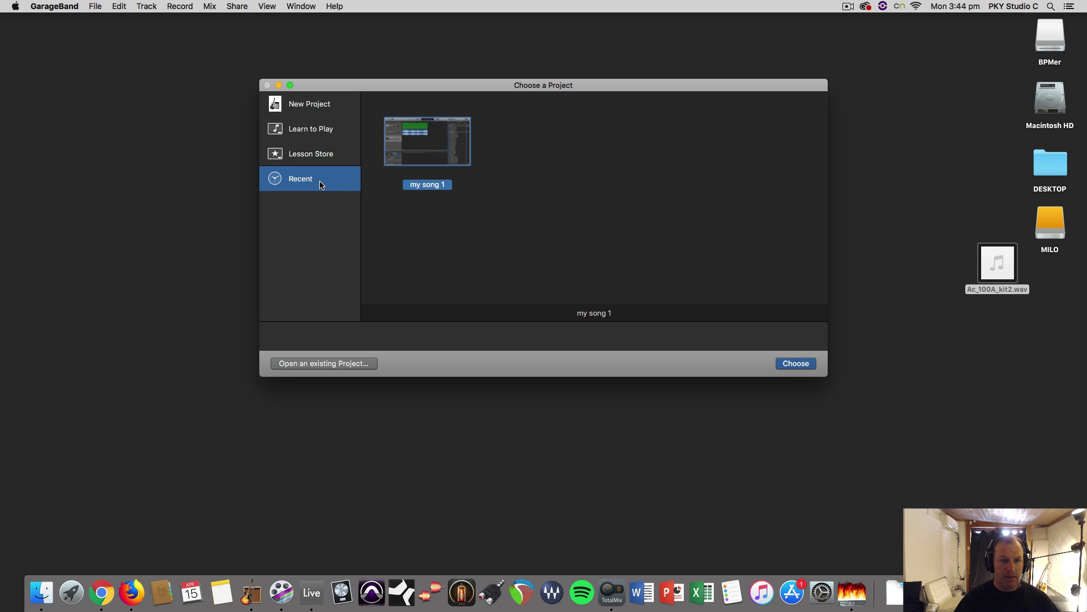
double_click(428, 161)
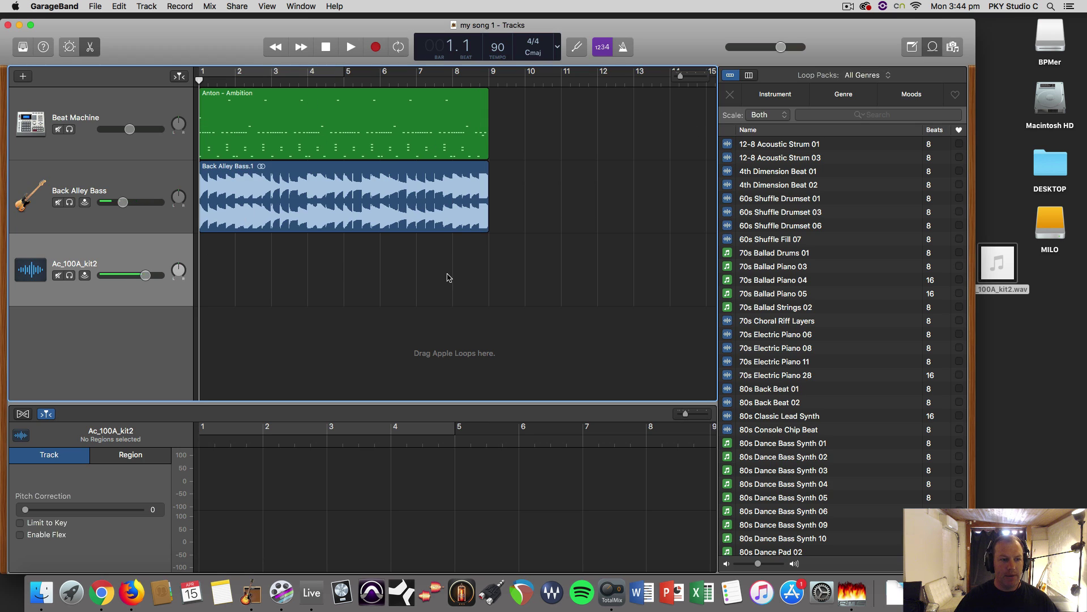
right_click(137, 244)
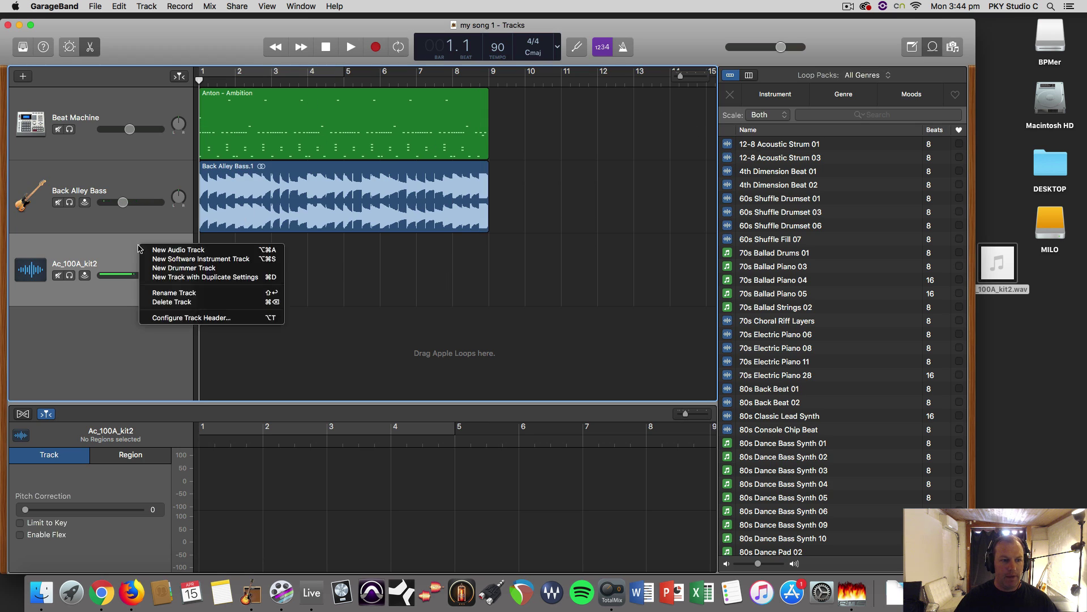
left_click(158, 301)
Step: Search the loop library for 'my happy' and add My Happy Loop 1 as a new track at bar 1
left_click(830, 116)
left_click(933, 48)
left_click(933, 47)
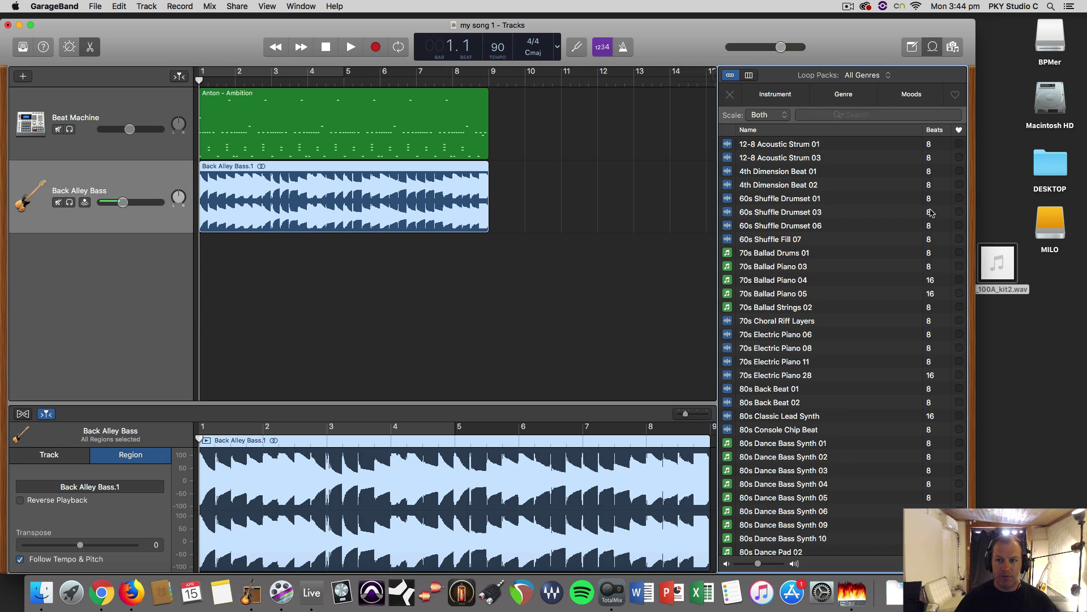
left_click(840, 116)
type("my happy")
left_click_drag(785, 146, 209, 277)
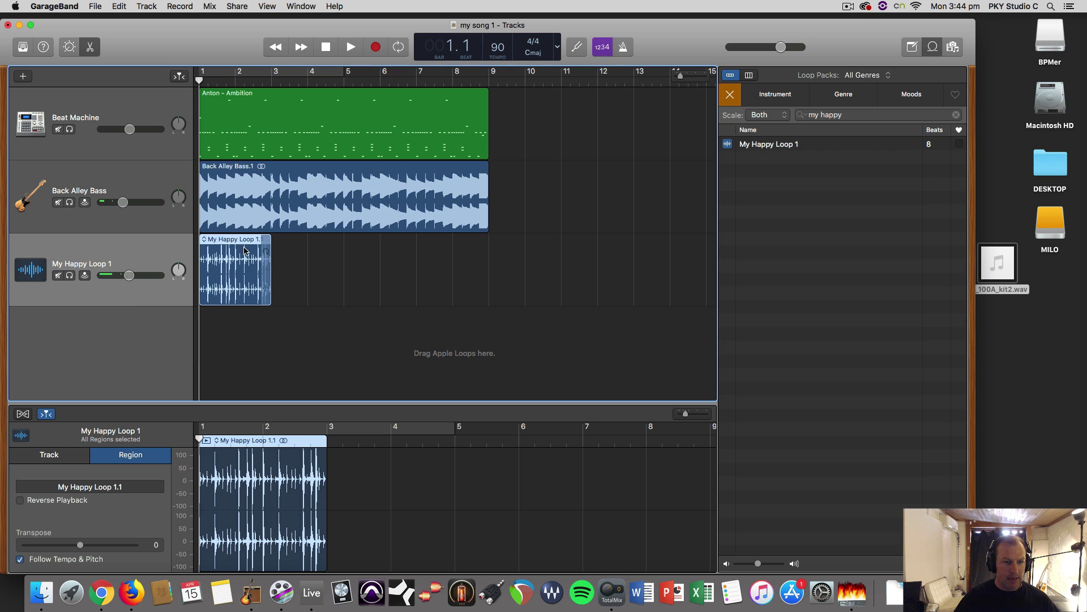
left_click_drag(264, 252, 213, 242)
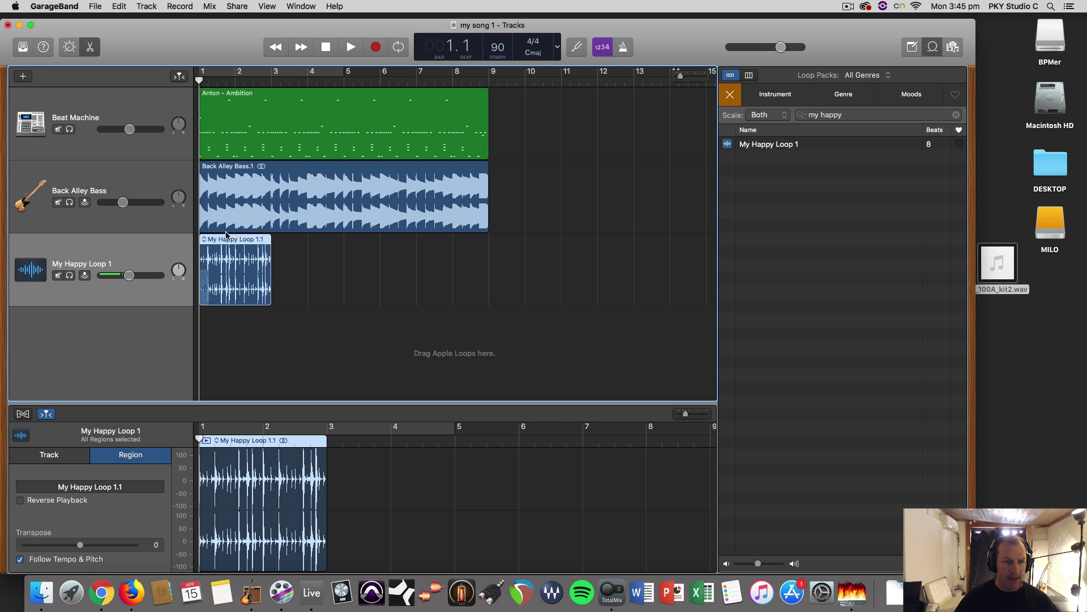
Step: Play the song and turn the My Happy Loop 1 track volume down to -4.4 dB
key("space")
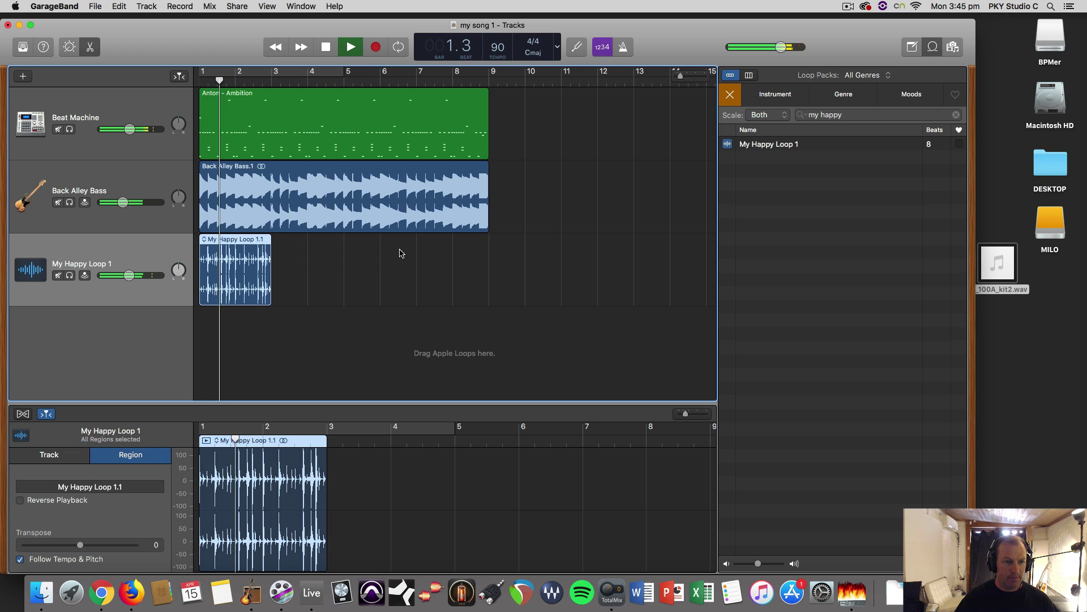
left_click_drag(129, 275, 135, 275)
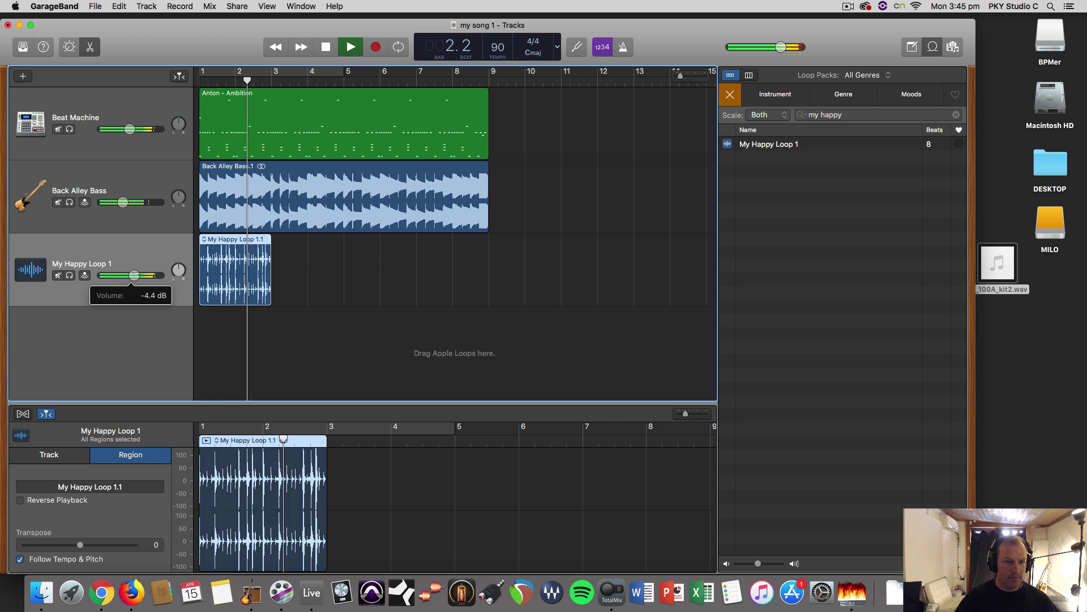
left_click(273, 272)
left_click(269, 272)
key("space")
Step: Loop the My Happy Loop region out to bar 9 and play the song from the start
left_click_drag(270, 247, 488, 249)
key("space")
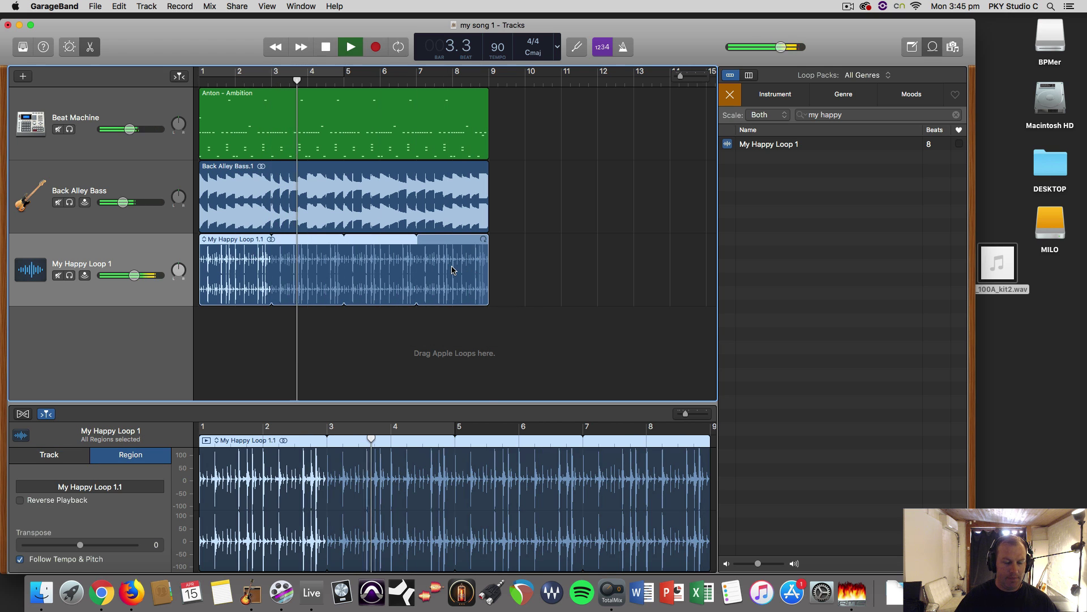
key("space")
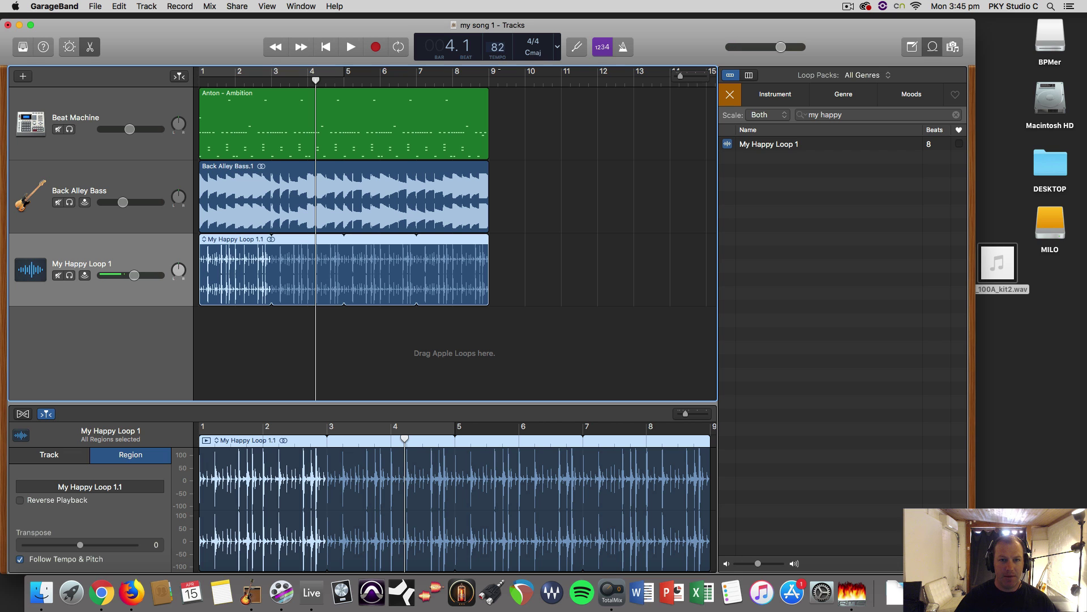
left_click(561, 275)
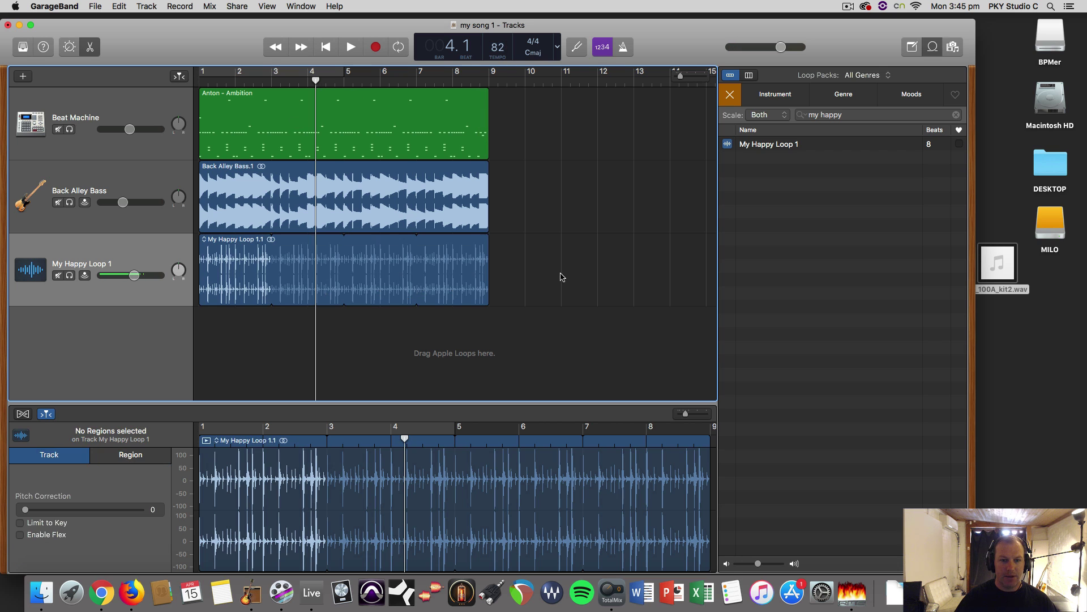
key("Return")
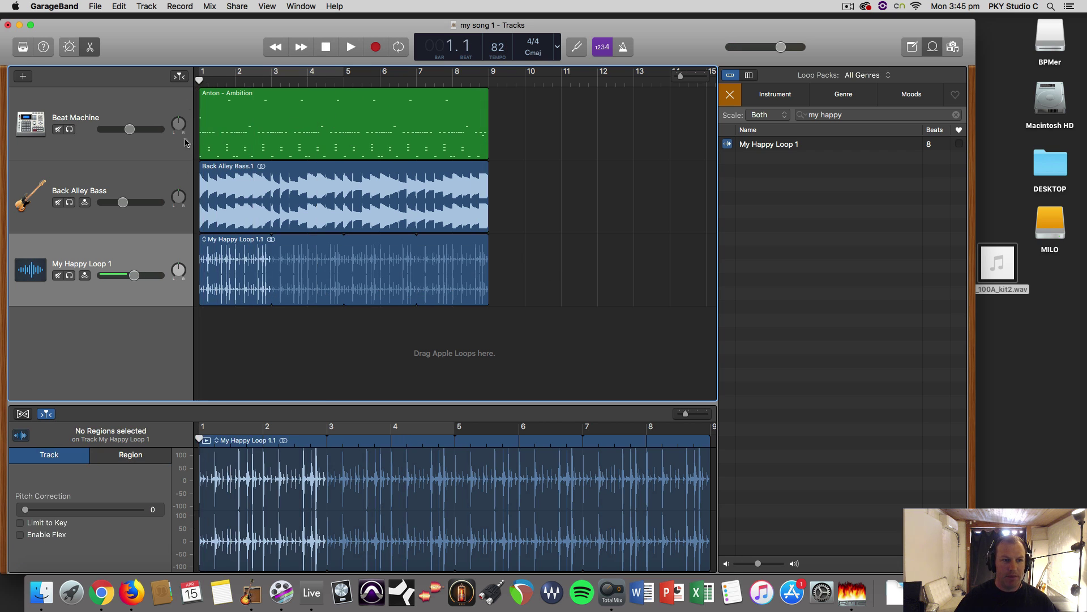
key("space")
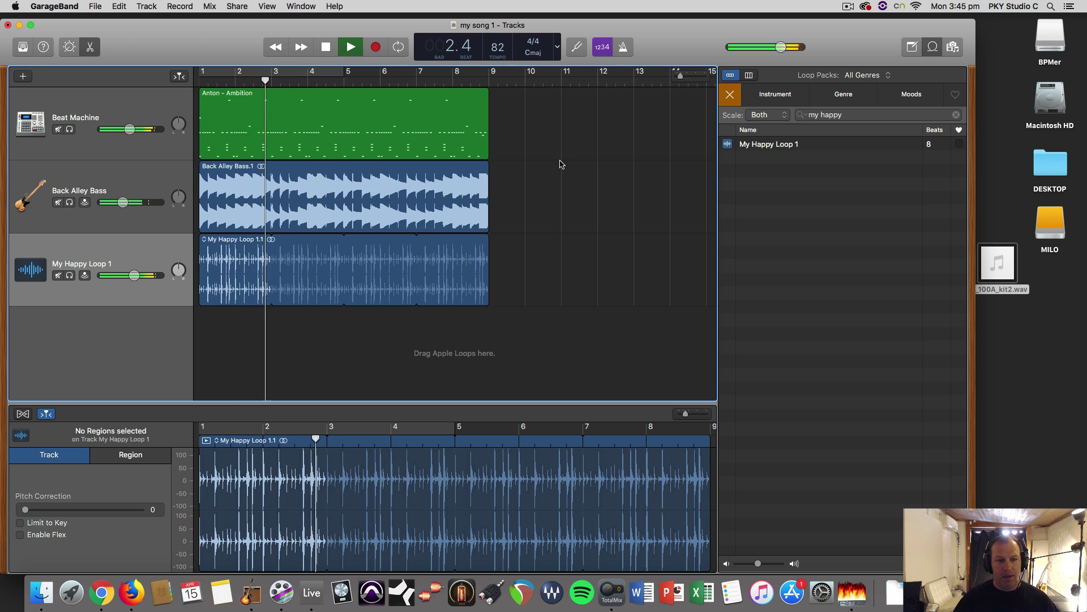
key("space")
Step: Raise the song tempo to 115, then switch to Chrome's YouTube tab
mouse_move(498, 46)
left_mouse_down()
mouse_move(500, 17)
mouse_move(500, 42)
left_mouse_up()
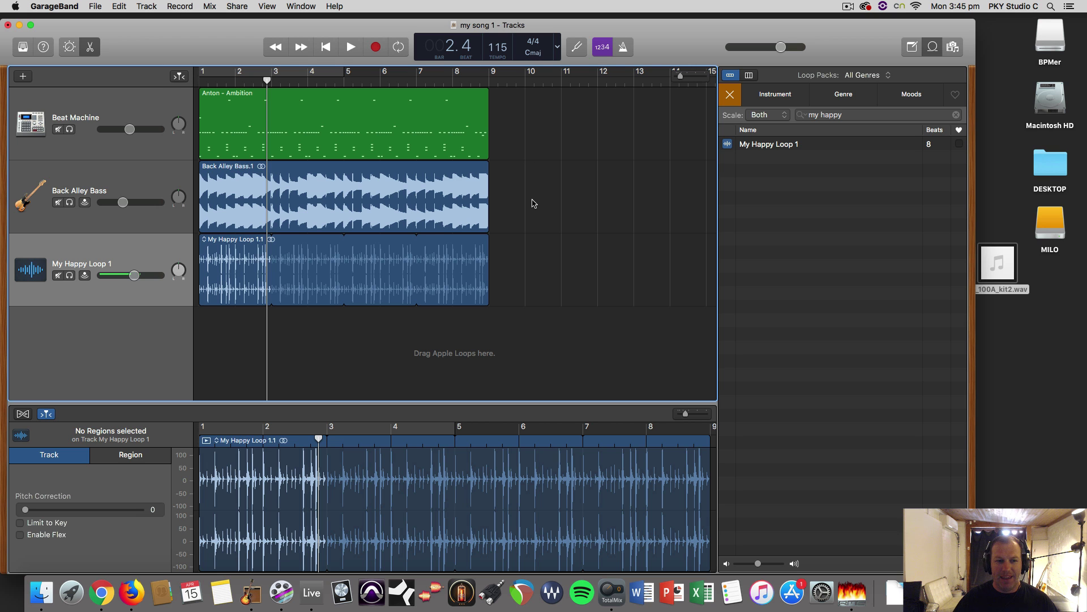
left_click(102, 591)
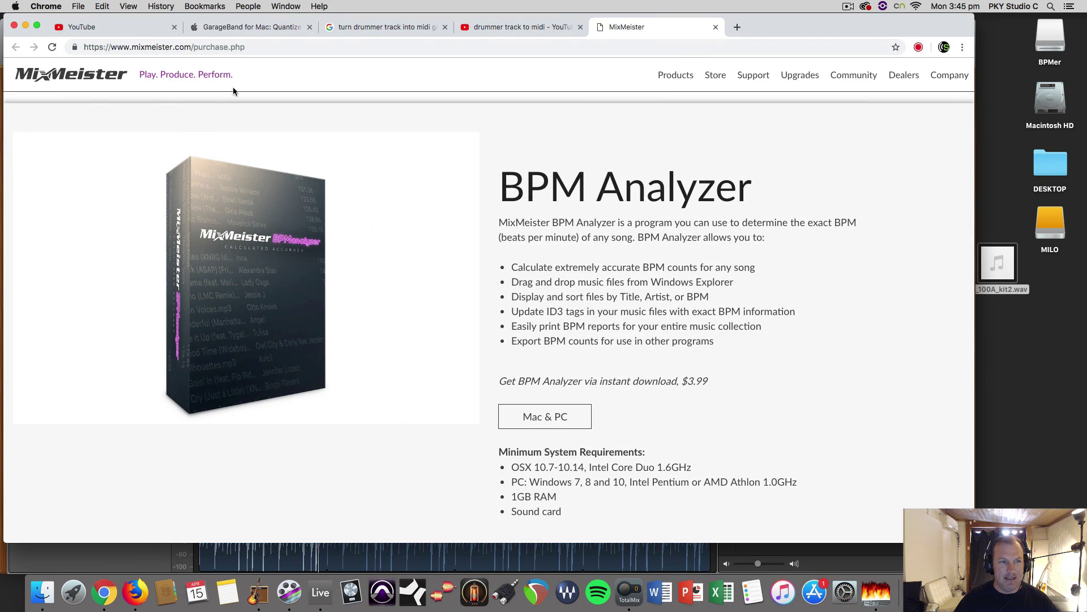
left_click(113, 27)
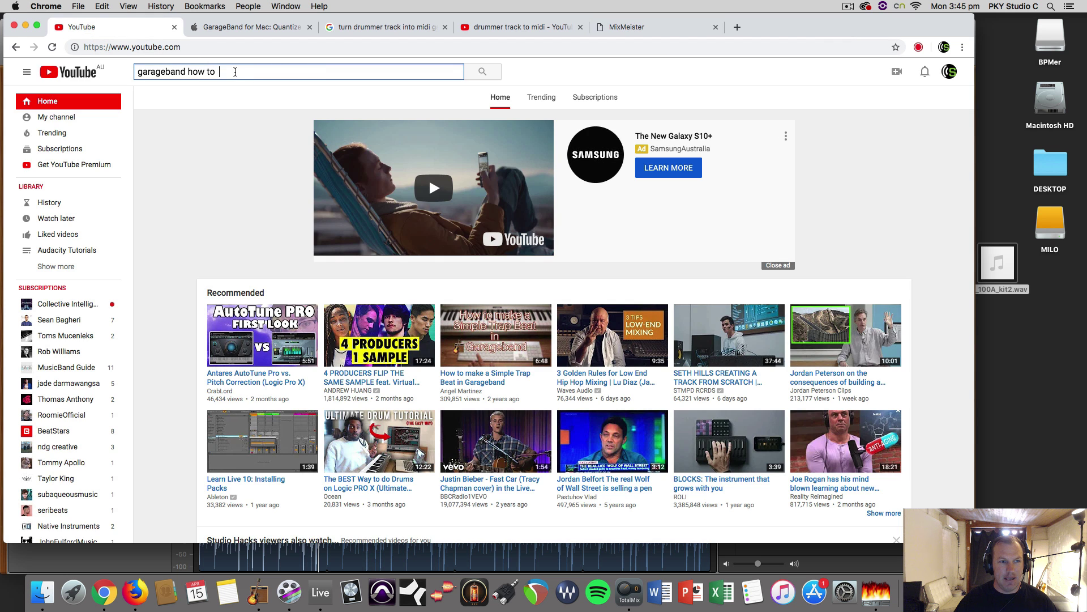
Step: Leave 'garageband how to' in YouTube's search box and minimize Chrome to reveal 'my song 1'
left_click(235, 72)
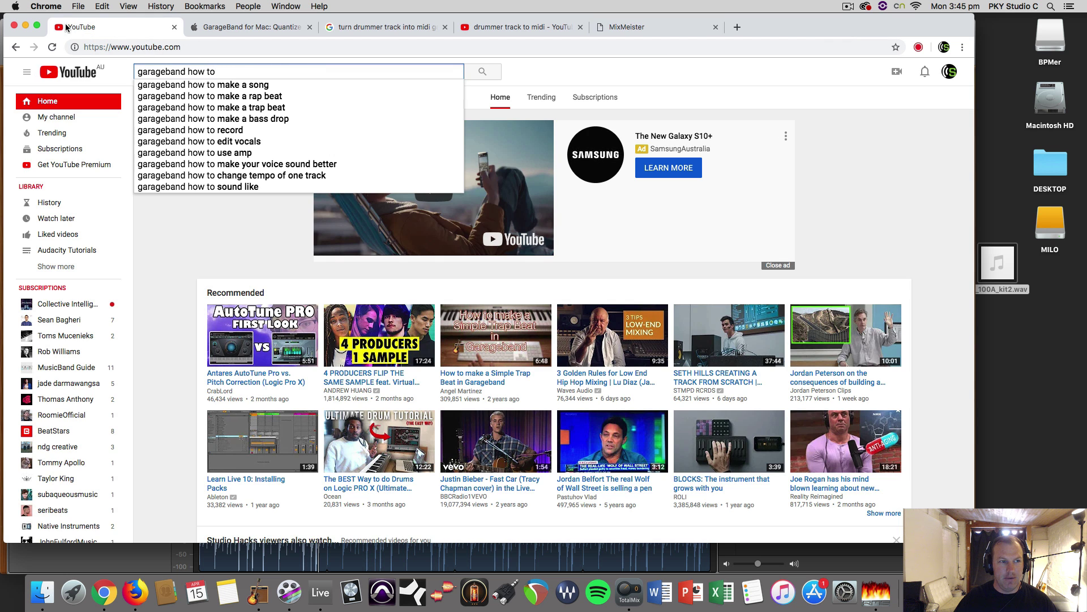
left_click(25, 26)
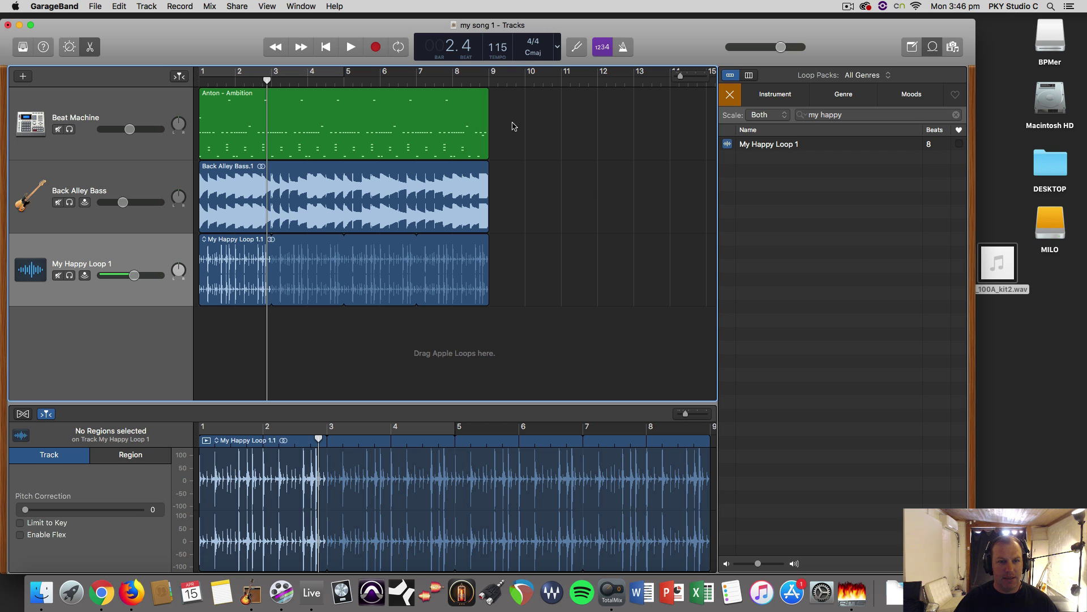
Step: Show the tempo track from the Track menu and set the song tempo to 100
mouse_move(469, 201)
left_click(122, 7)
mouse_move(145, 9)
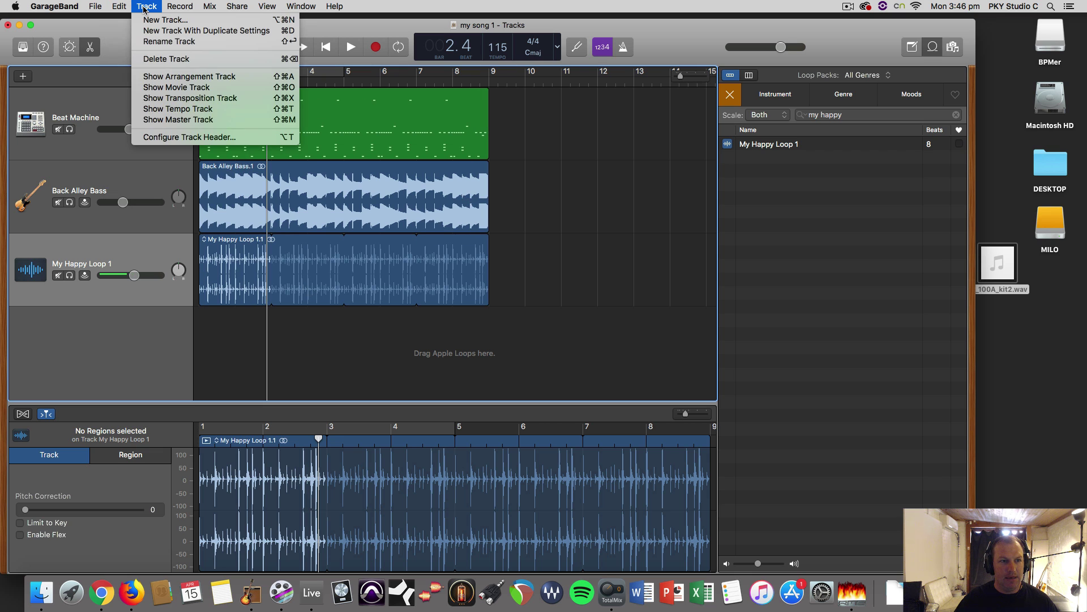
left_click(193, 112)
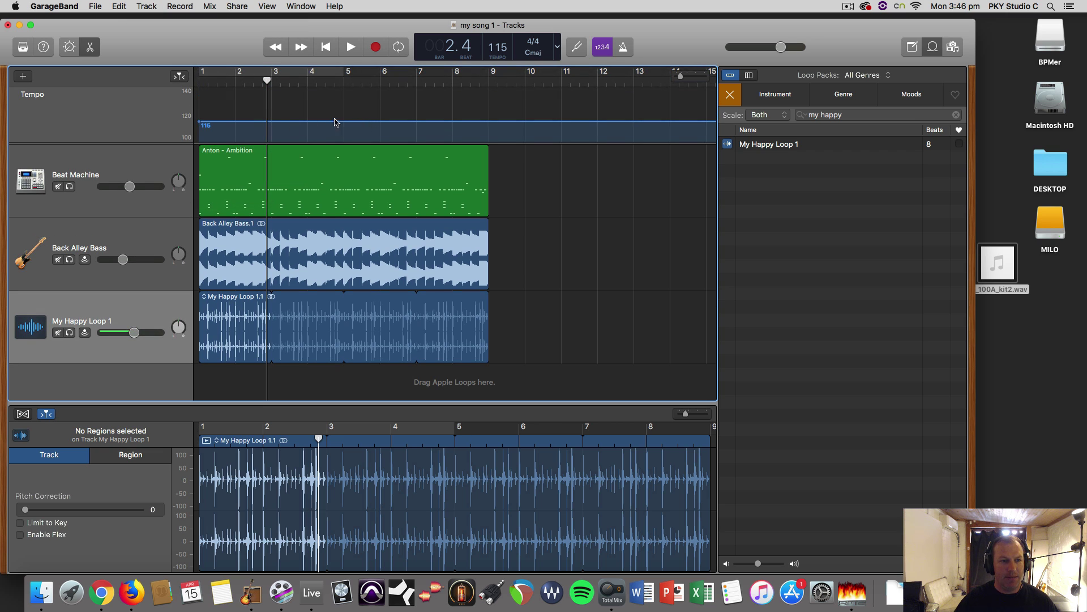
left_click_drag(269, 85, 200, 82)
left_click_drag(497, 47, 497, 82)
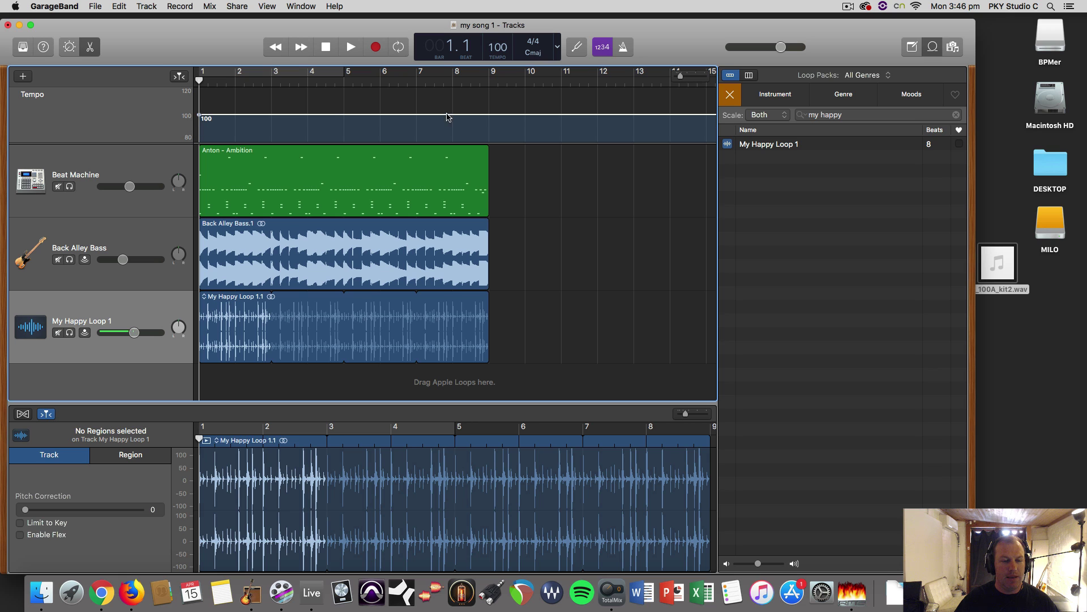
Step: Add tempo points at bars 5 and 6, drop bar 6 to 70 BPM, and play through the change
left_click(343, 115)
left_click(380, 115)
mouse_move(381, 117)
left_mouse_down()
mouse_move(380, 146)
mouse_move(380, 136)
left_mouse_up()
left_click(361, 82)
key("space")
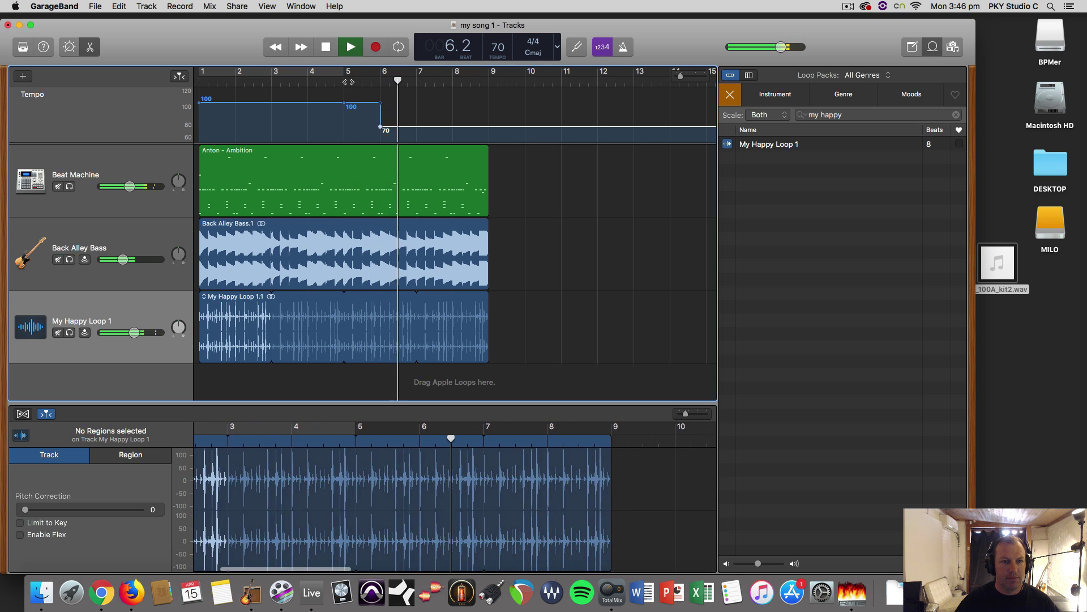
key("space")
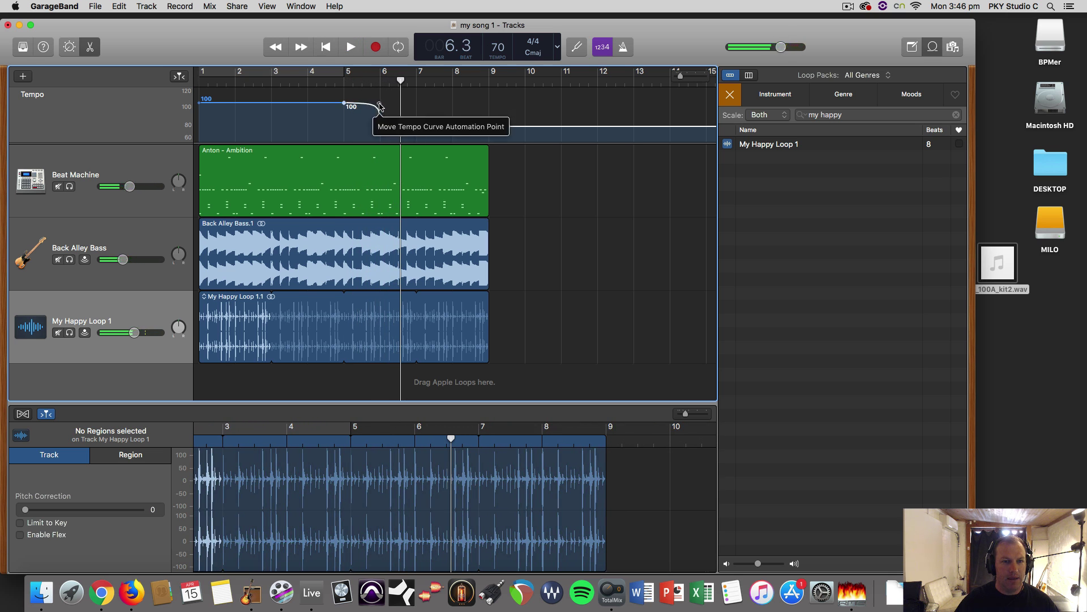